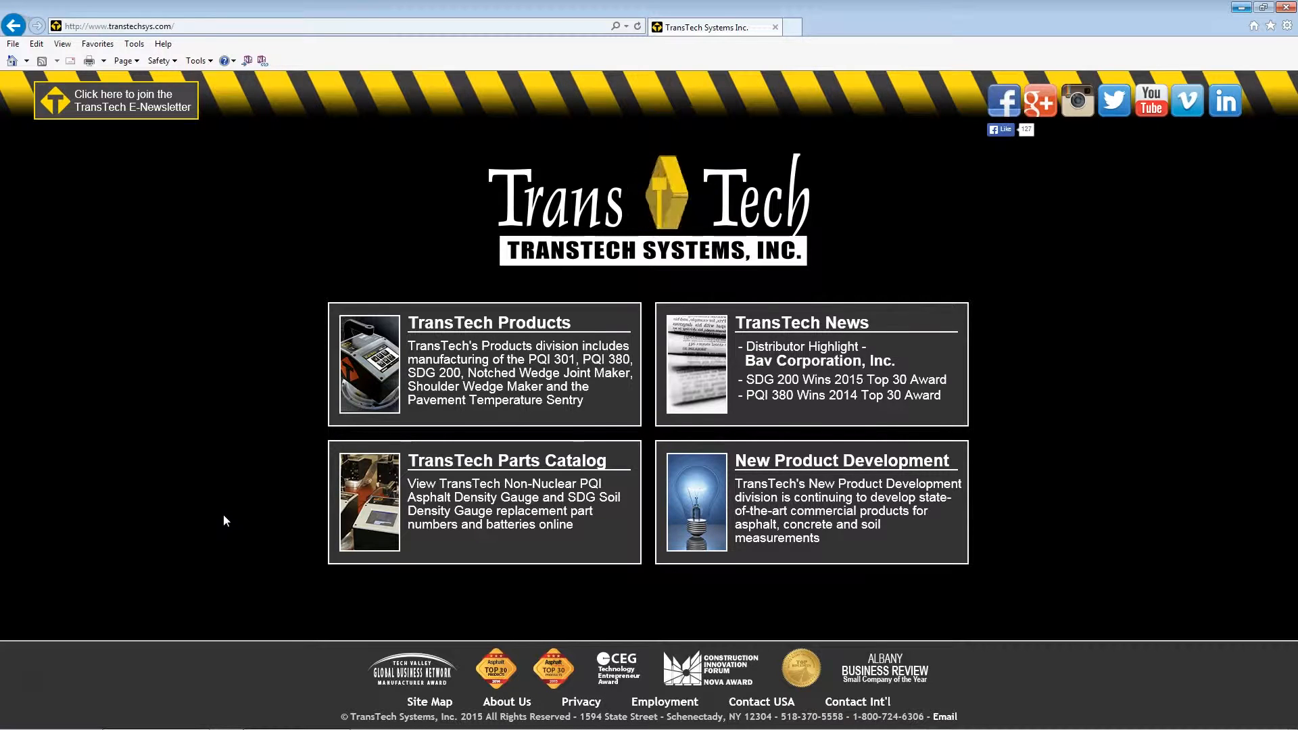
click(143, 25)
click(509, 372)
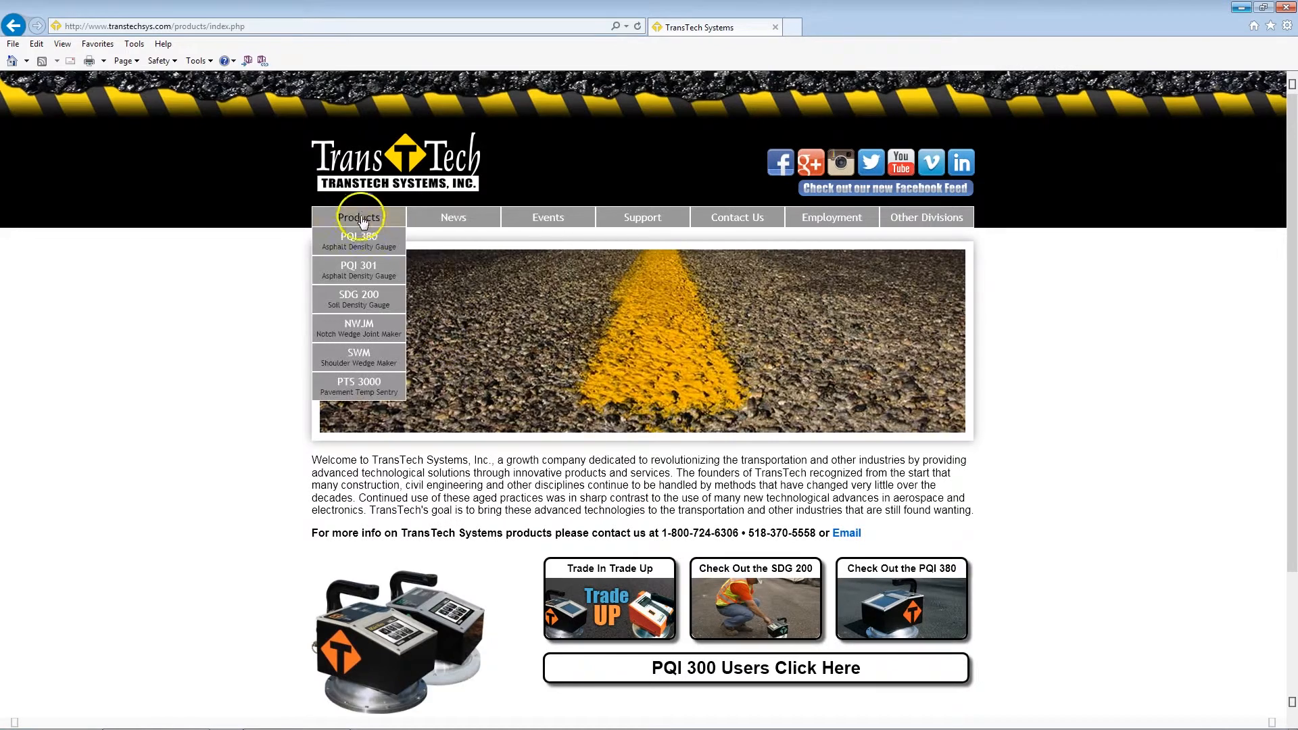
click(361, 217)
click(354, 301)
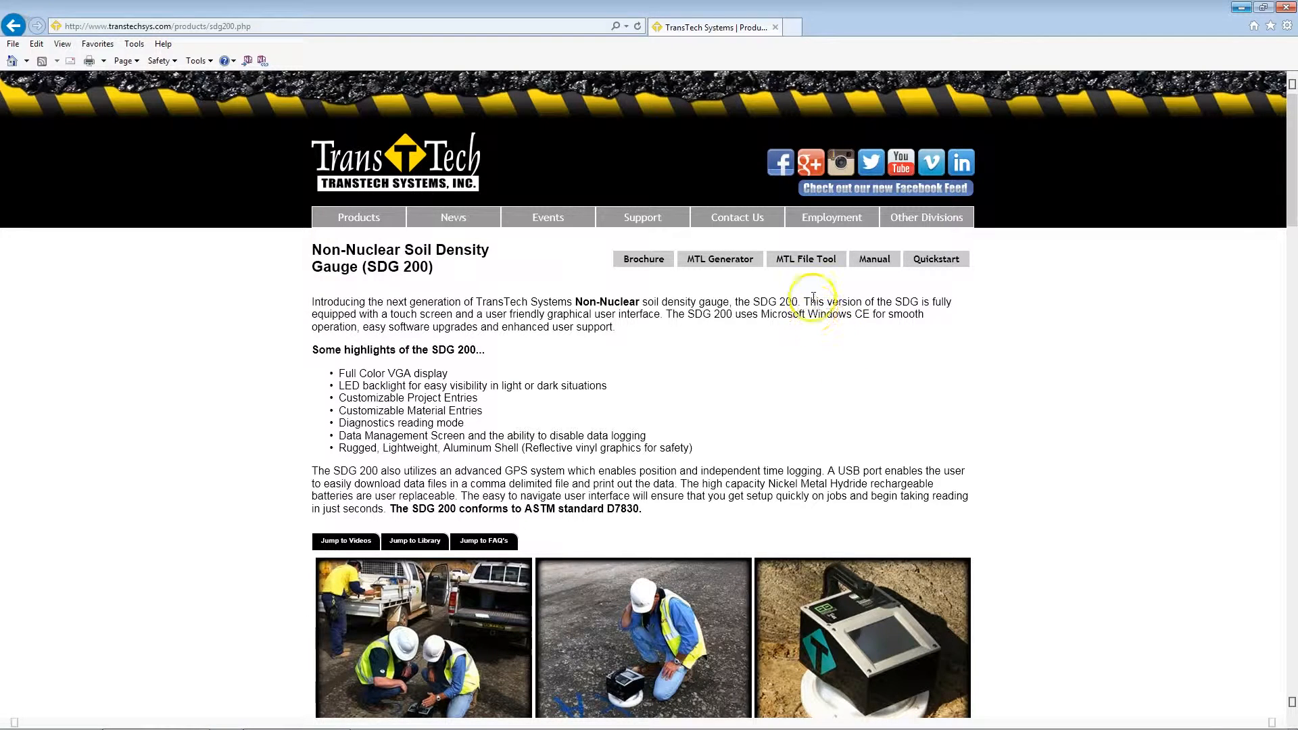
Step: Download the MTL File Tool to the Desktop as SDG mtl File Tool.xls, and close the browser page
click(809, 263)
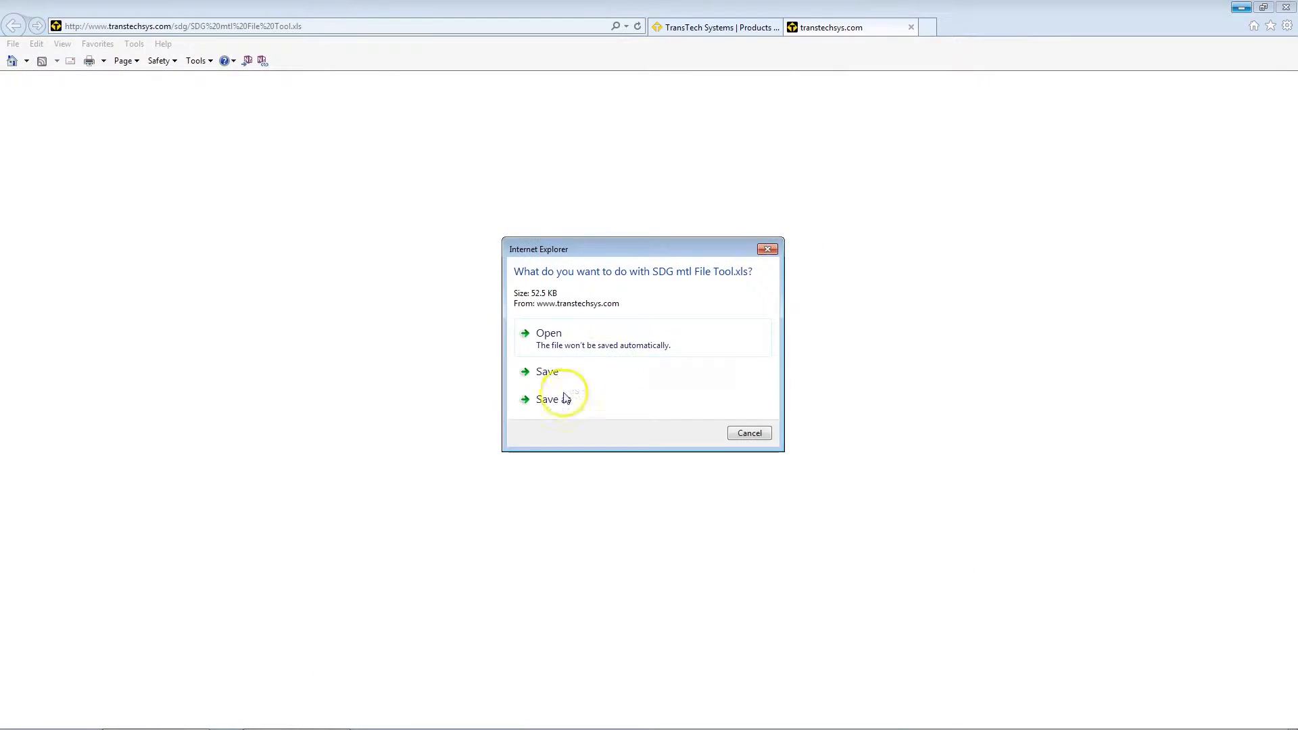
click(551, 403)
click(550, 399)
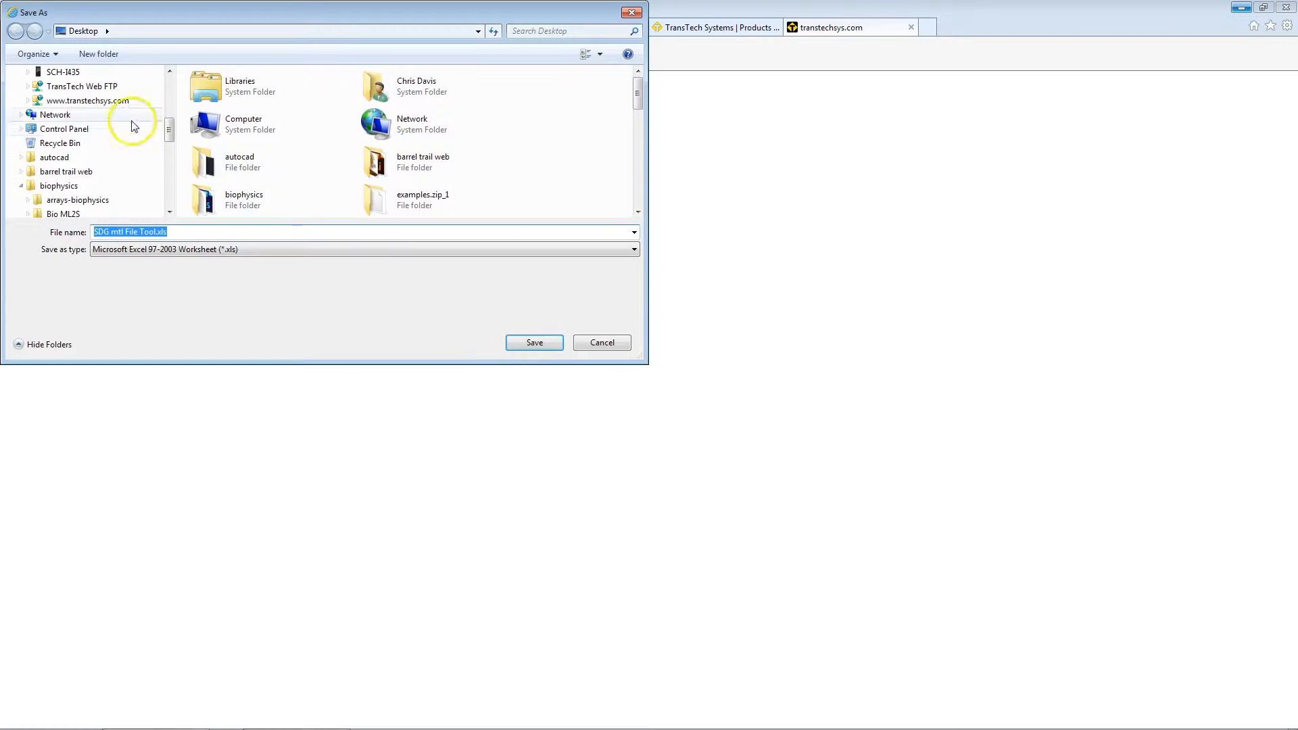
drag(166, 135, 169, 76)
click(51, 106)
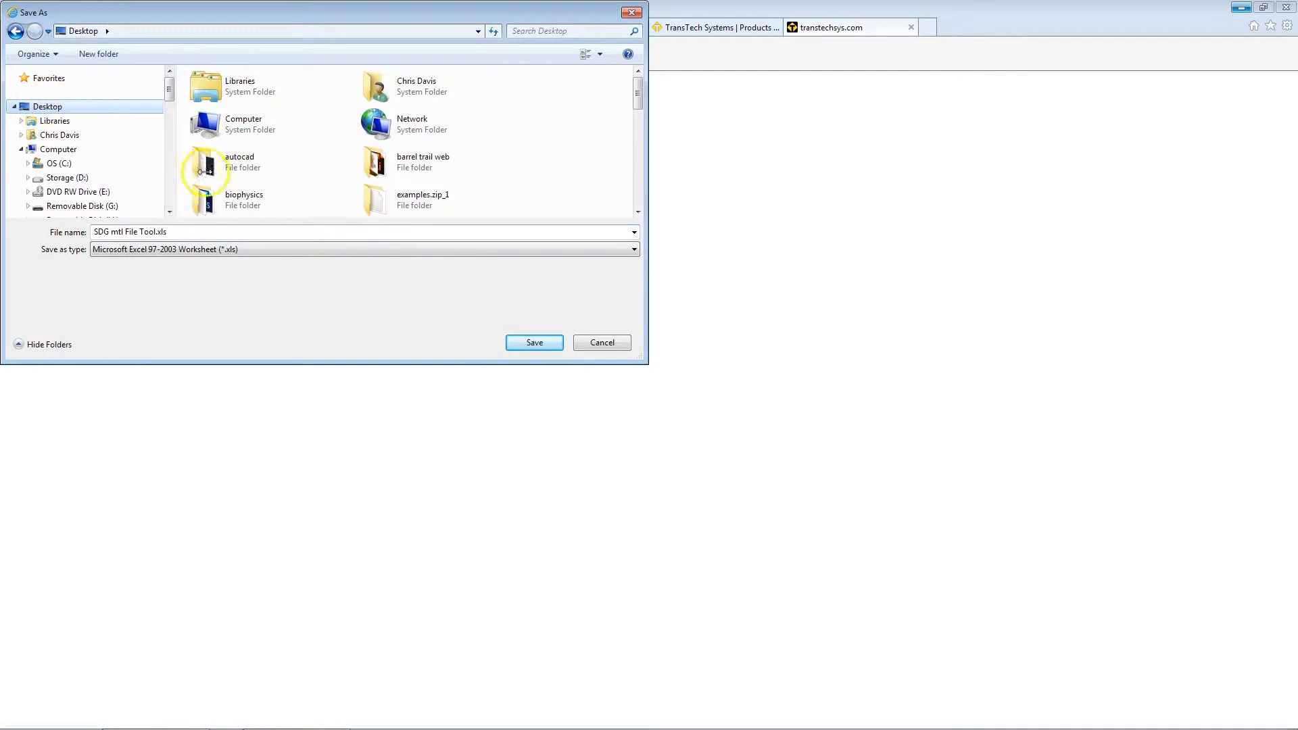
click(534, 342)
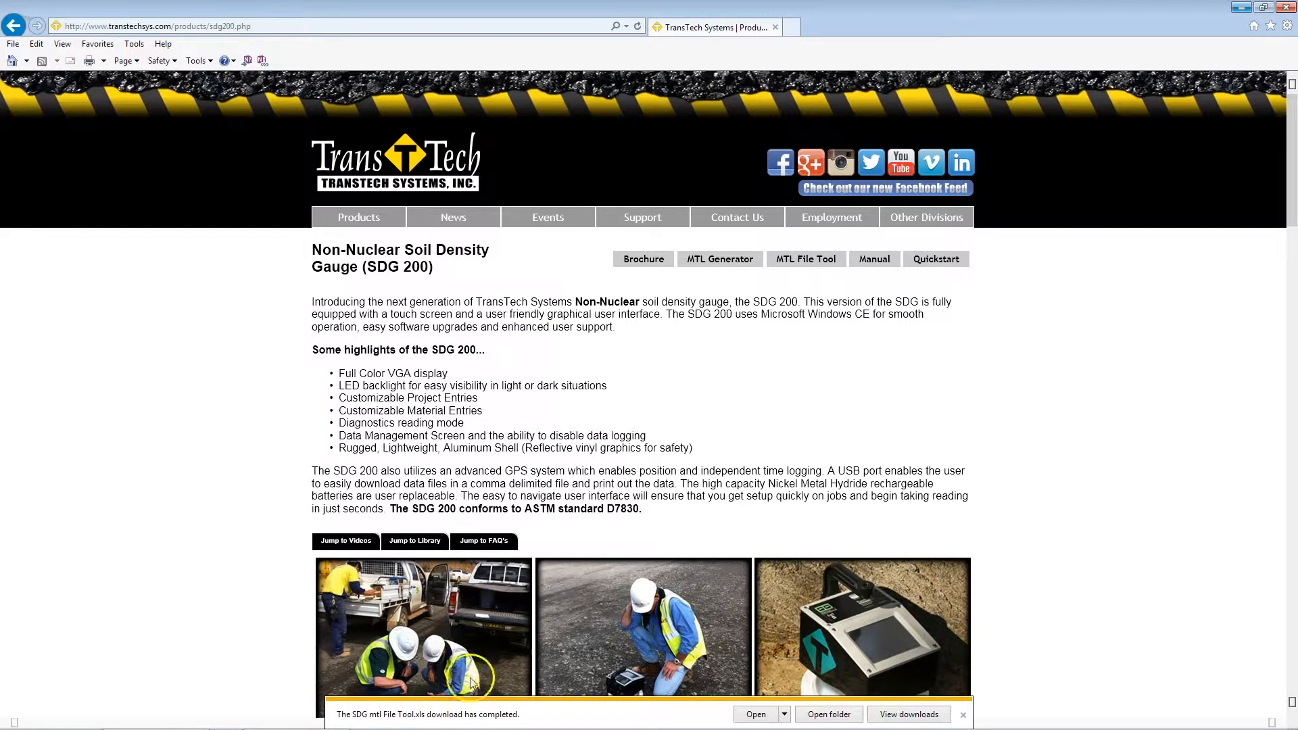
click(776, 27)
Step: Open SDG mtl File Tool.xls from the desktop in Excel and enable its macros
drag(26, 162, 412, 193)
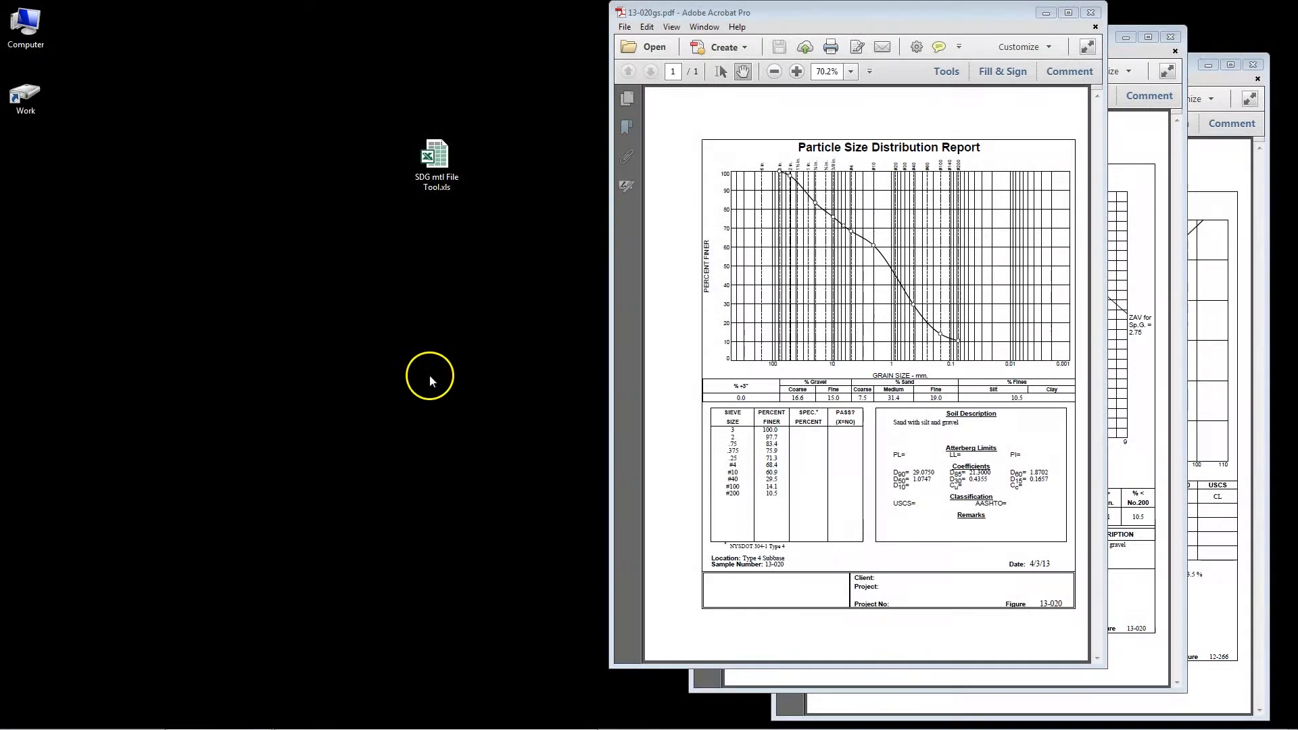
click(436, 164)
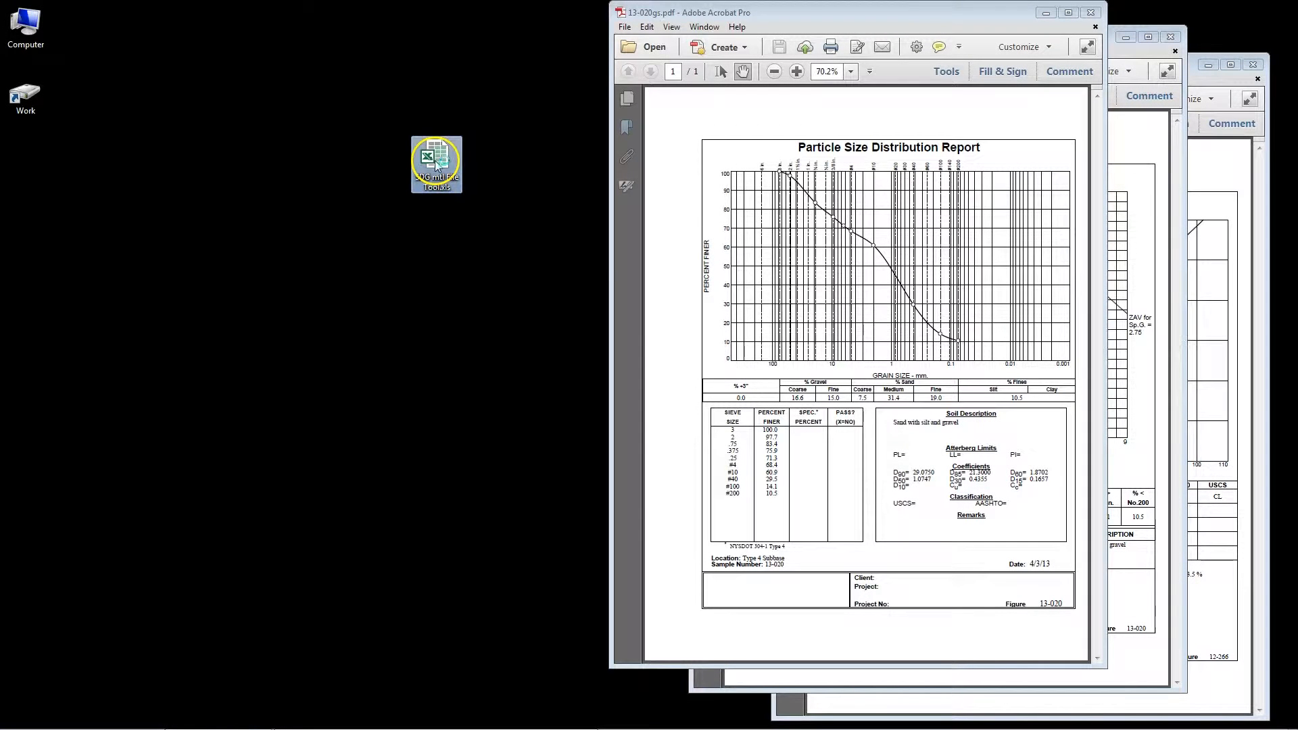
double_click(436, 164)
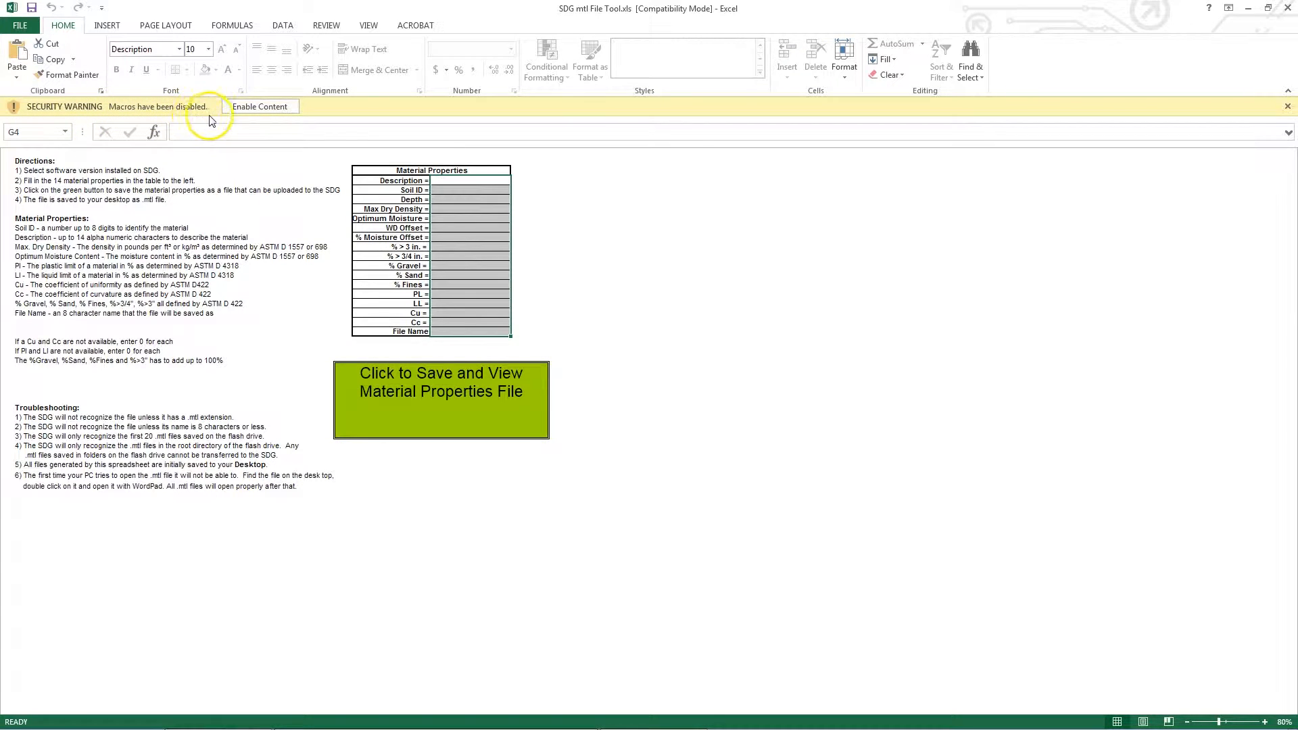
click(259, 108)
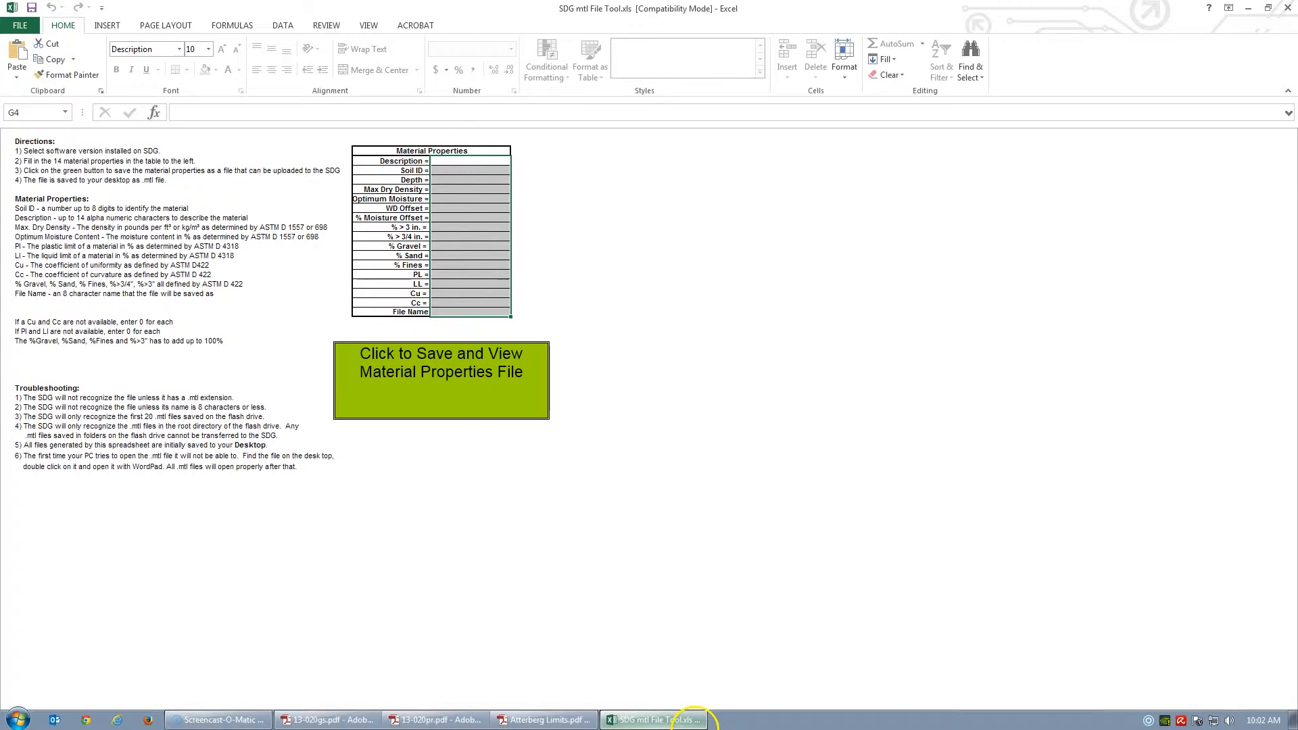
Step: Switch to Adobe Acrobat and review the 13-020gs.pdf, 13-020pr.pdf and Atterberg Limits.pdf soil reports
click(544, 720)
click(331, 720)
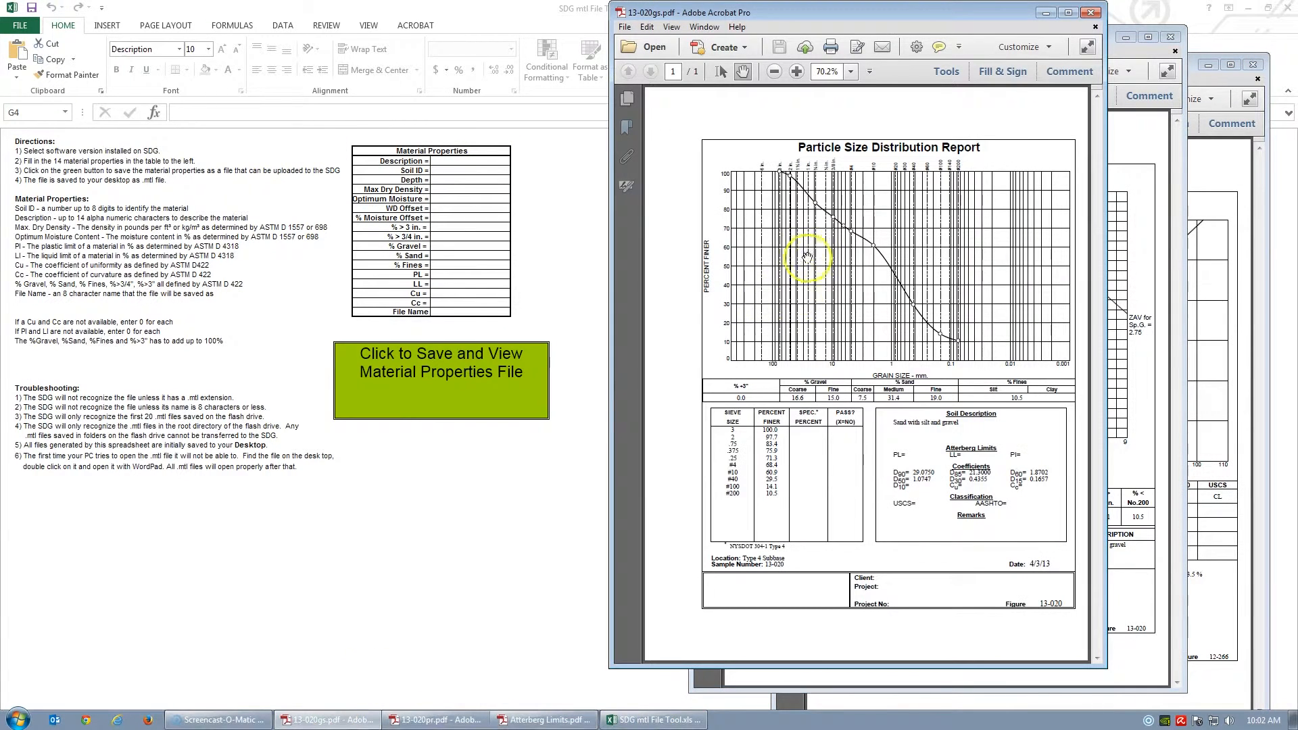
click(1142, 154)
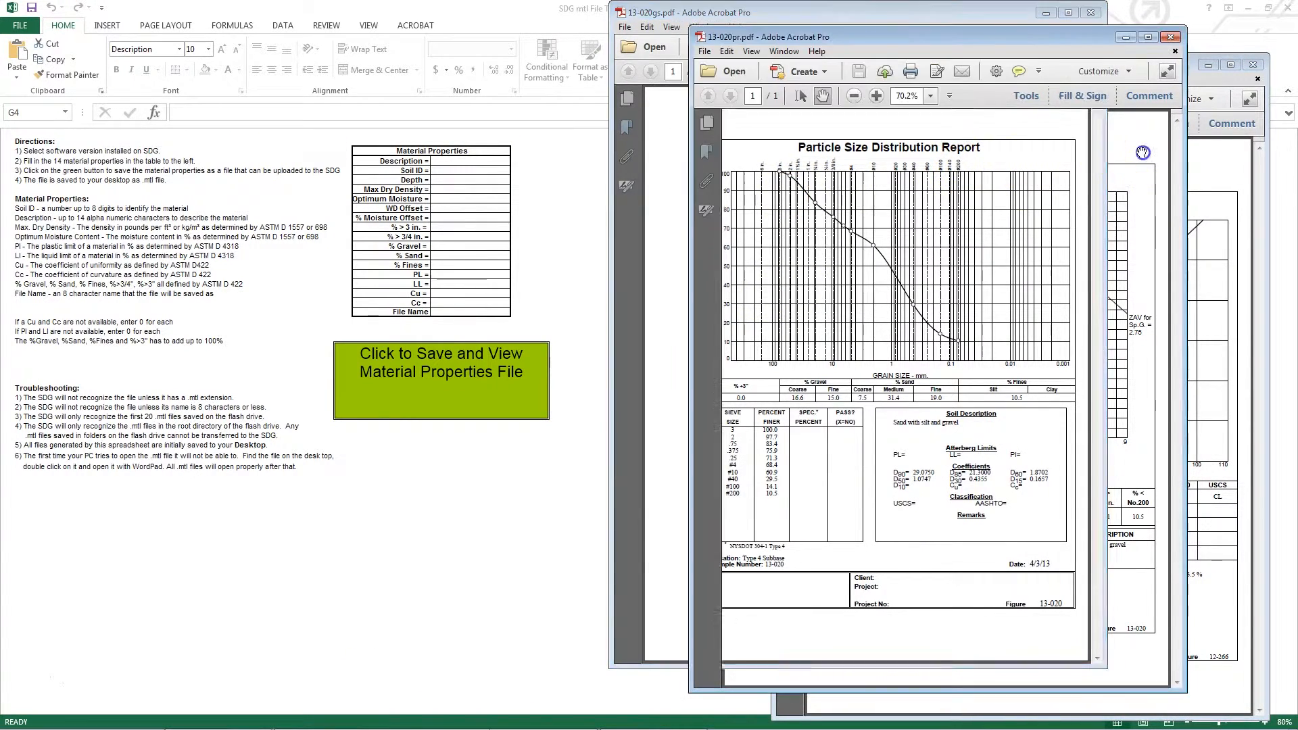
click(1214, 210)
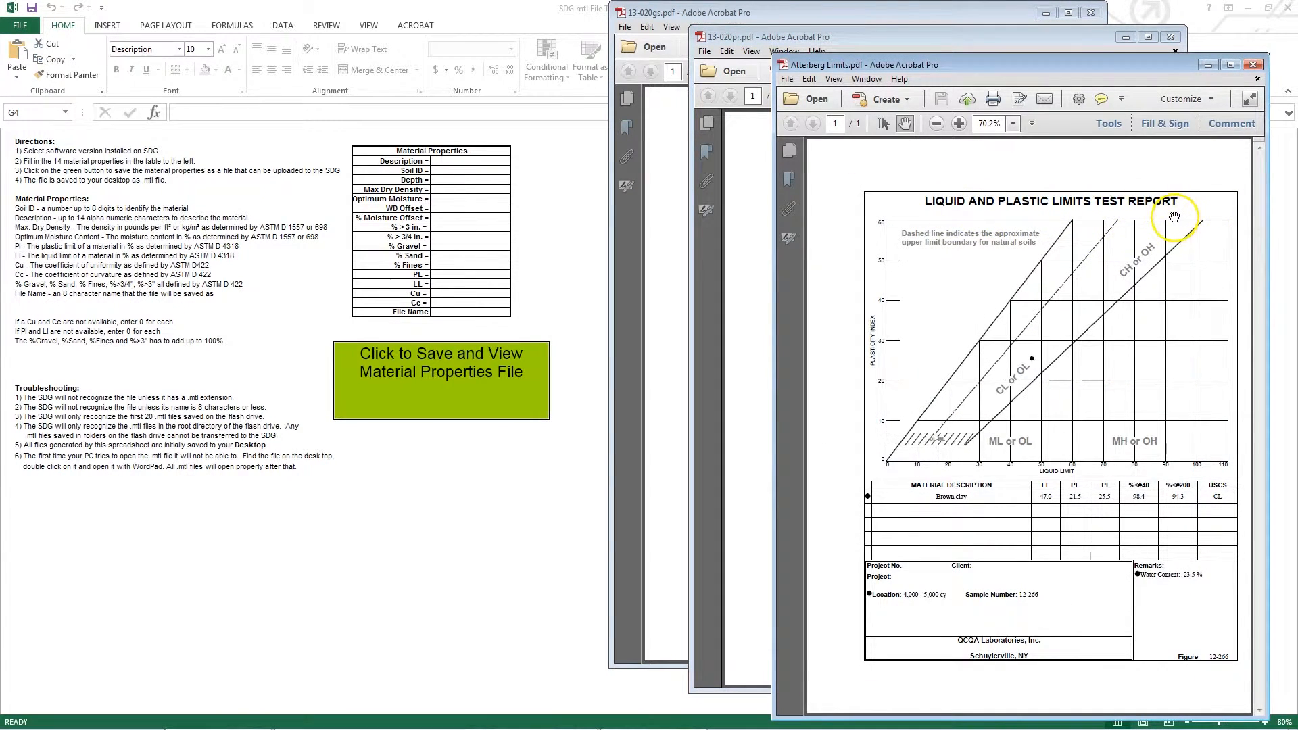
click(666, 217)
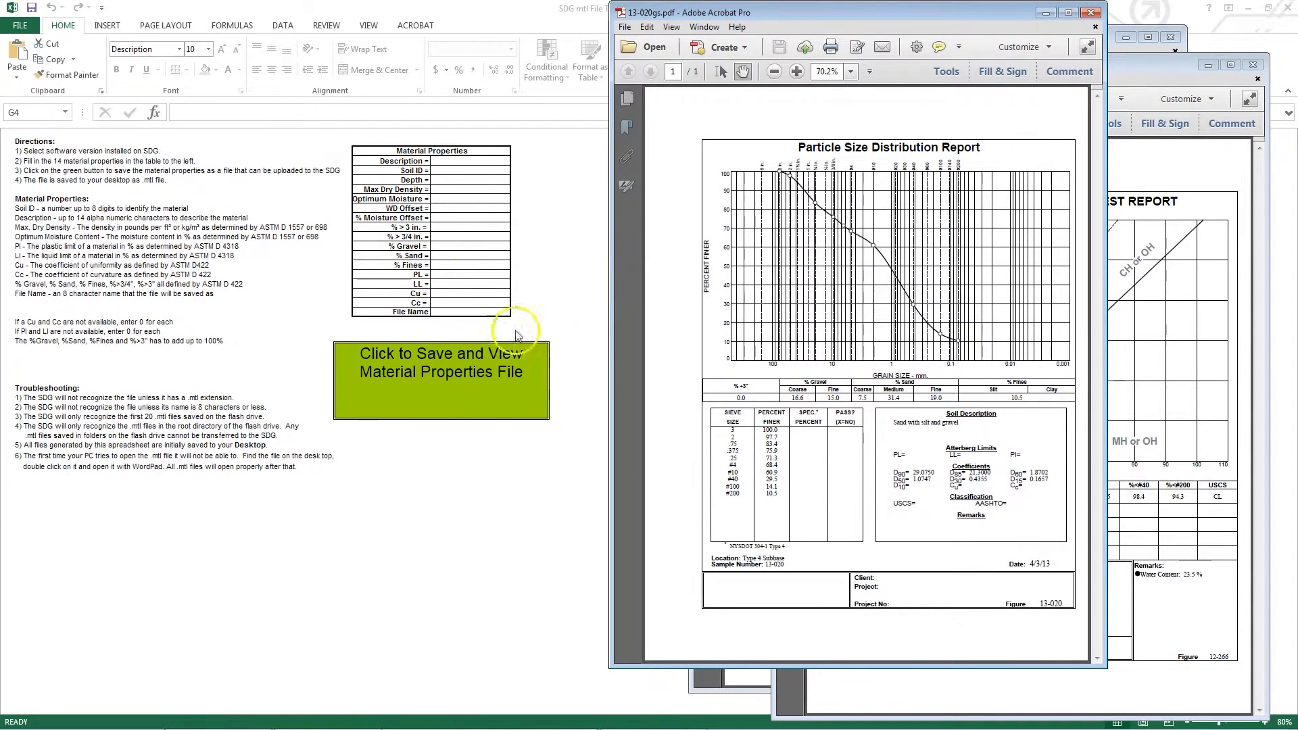
Step: In the Excel Material Properties table, enter "sand with silt" as Description, 13020 as Soil ID and 0 as Depth
click(474, 451)
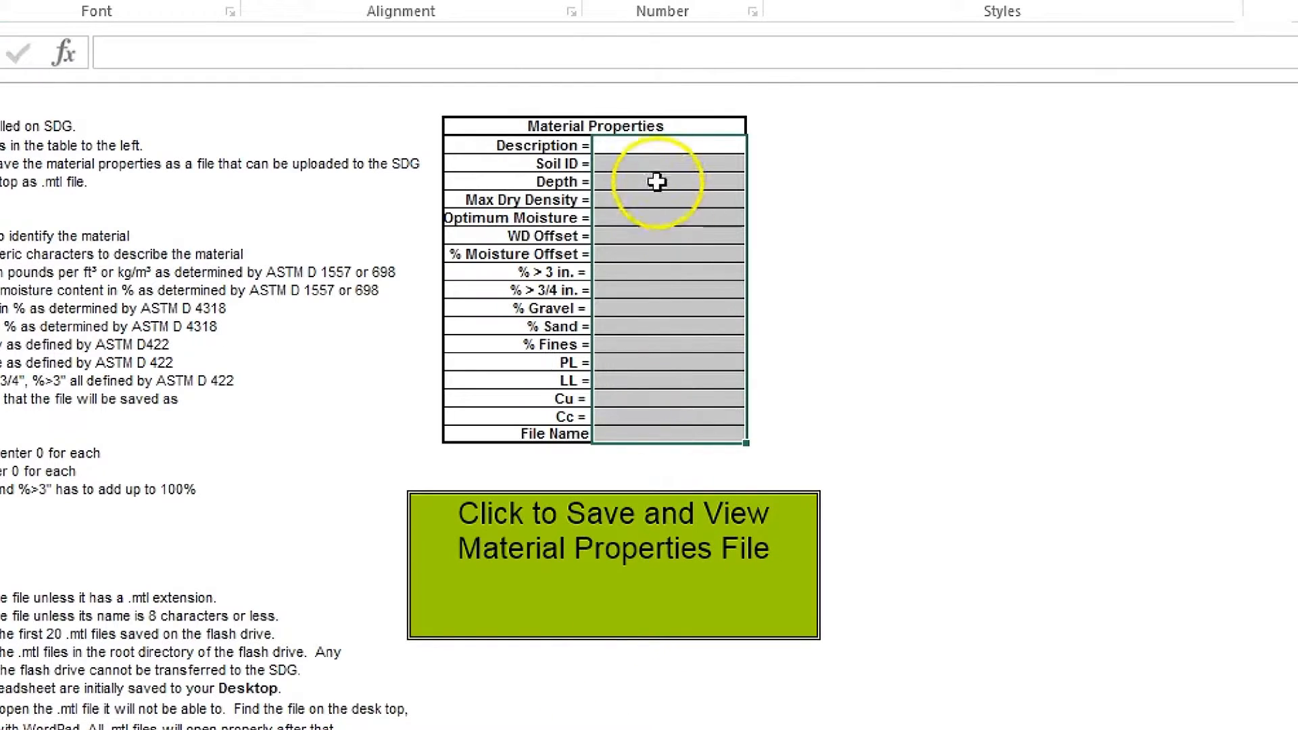
double_click(623, 144)
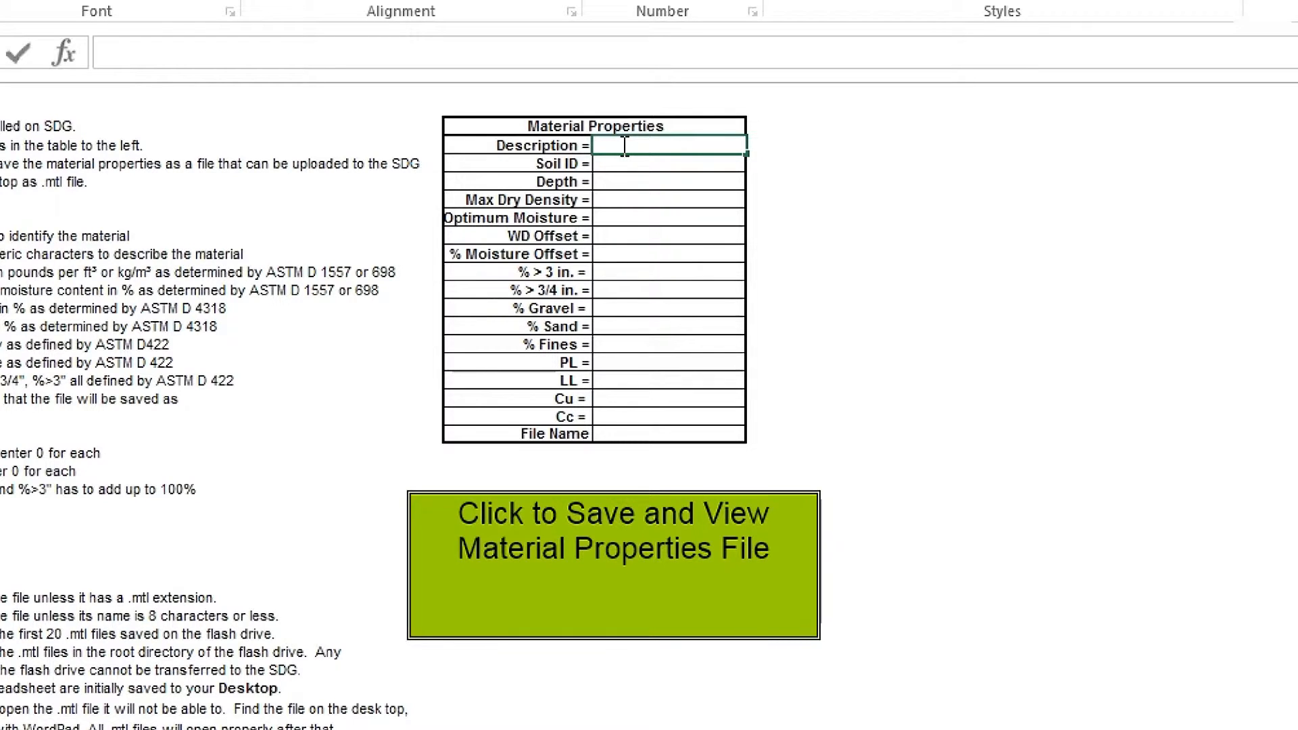
text(sand with silt)
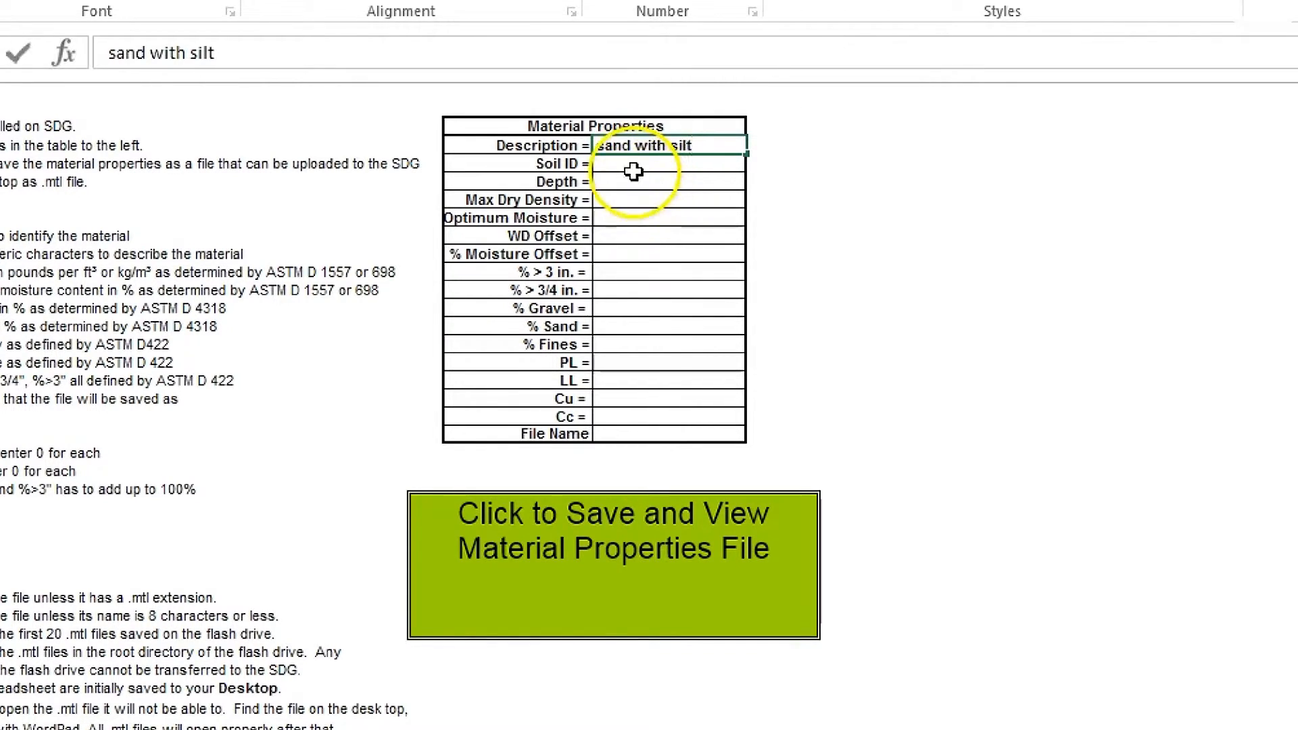
click(629, 166)
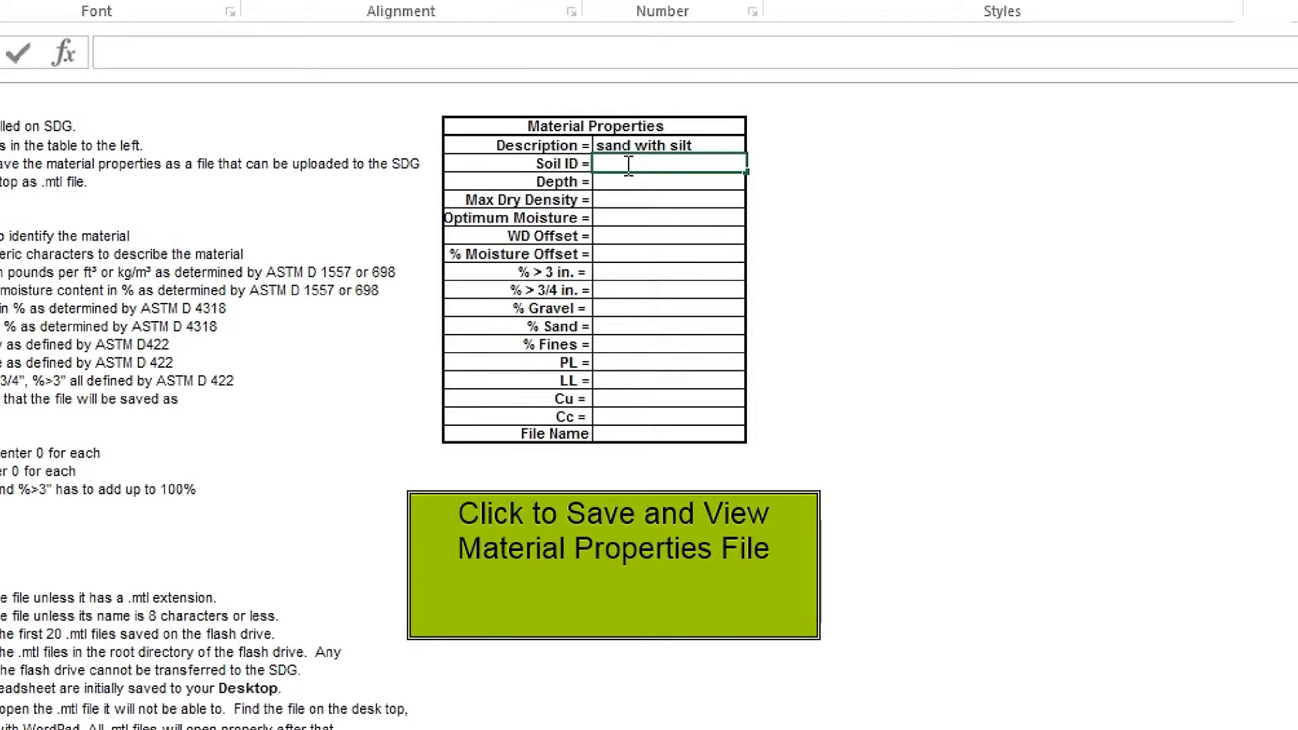
text(13020)
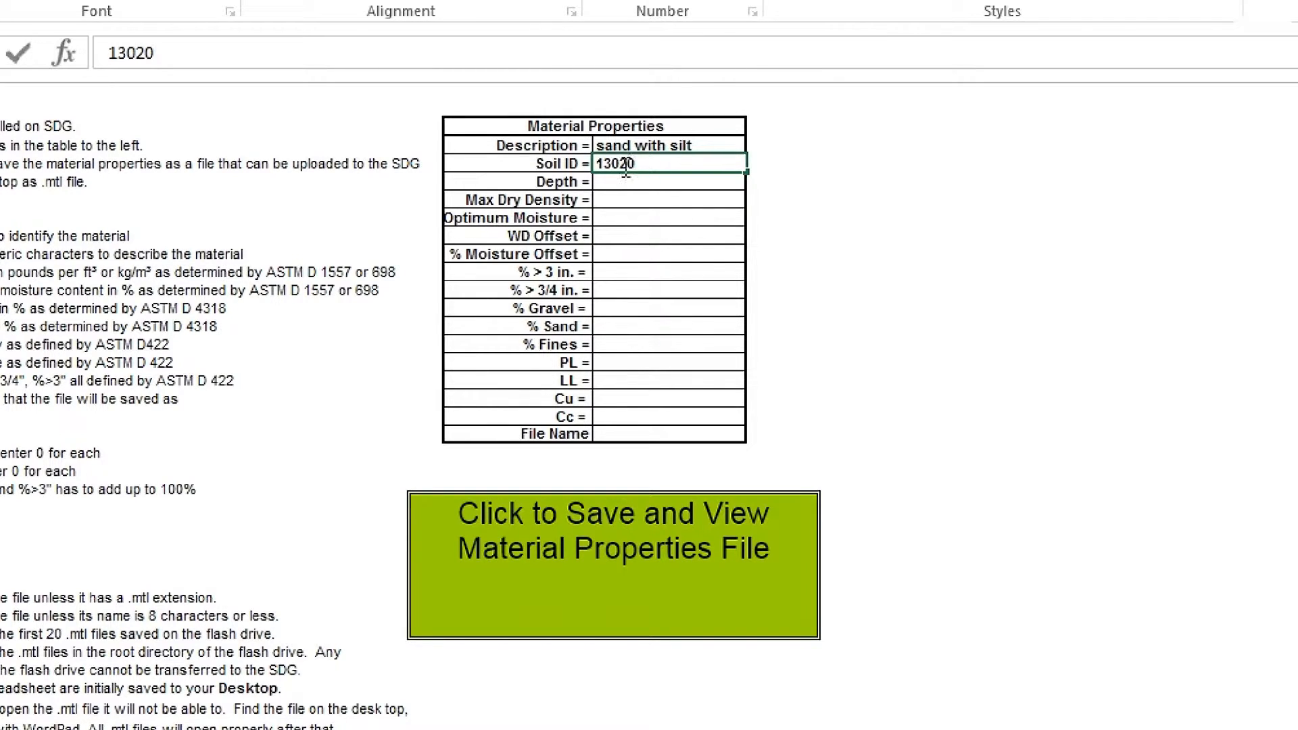
click(616, 180)
text(0)
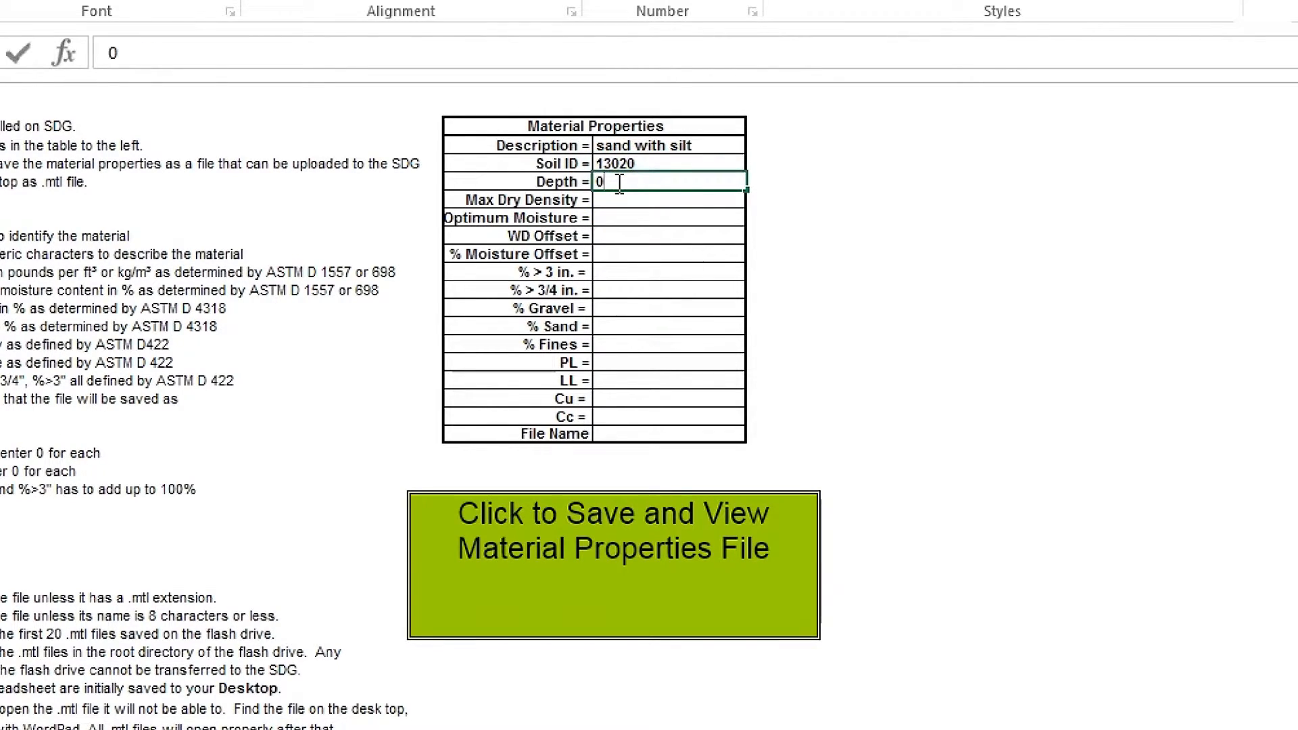
Step: Enter 144.90 as the Max Dry Density and 4.90 as the Optimum Moisture
click(621, 200)
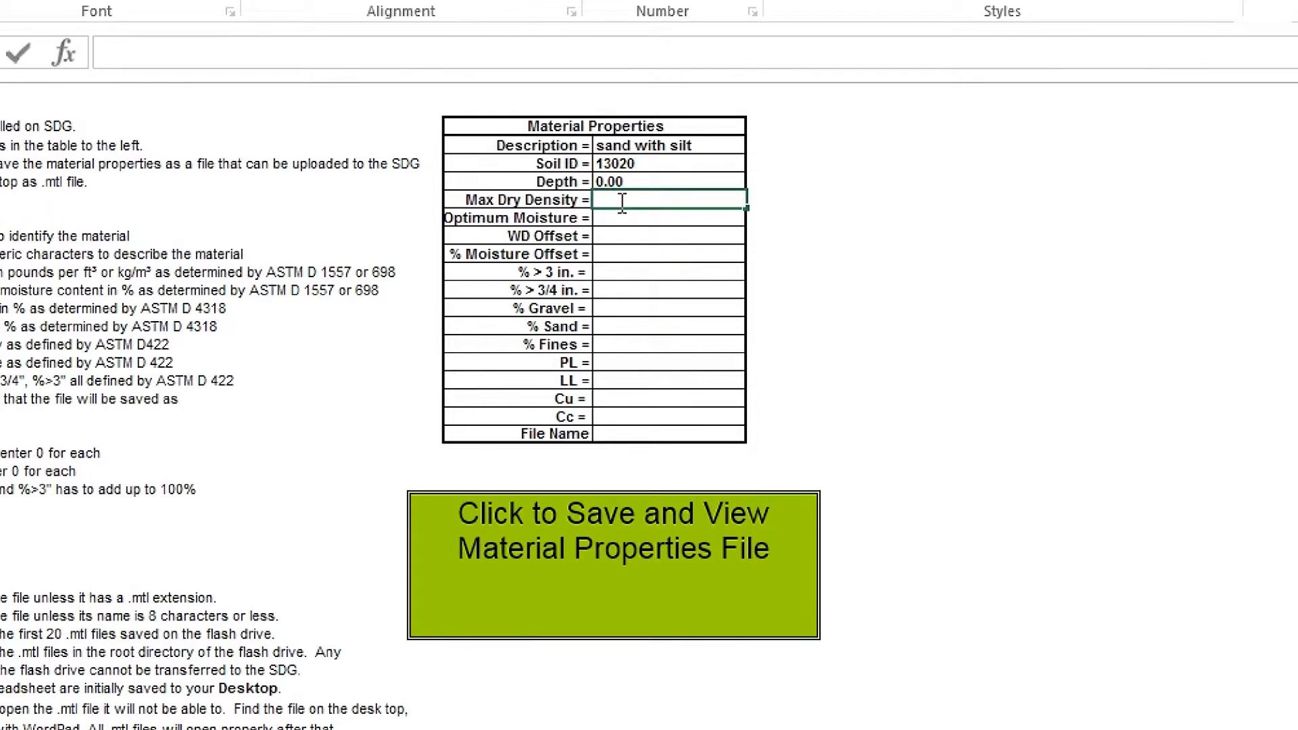
text(144.90)
double_click(620, 217)
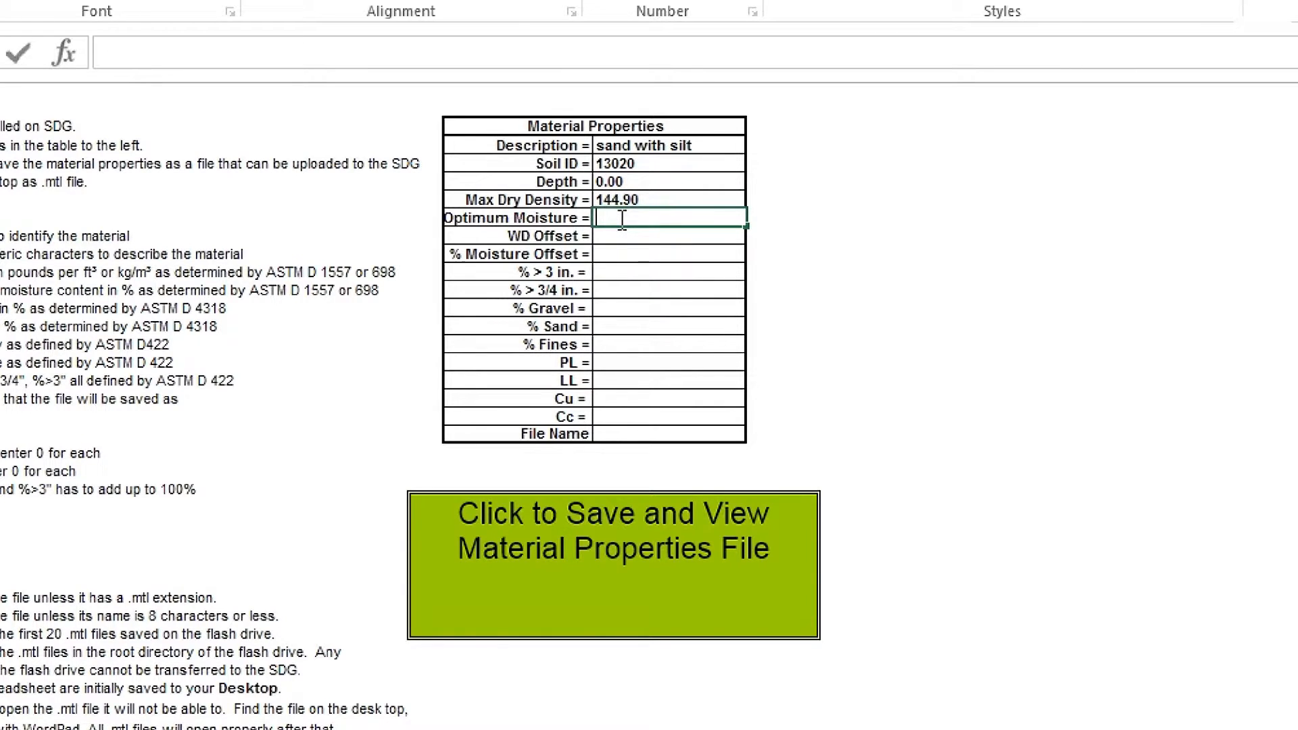
text(4.90)
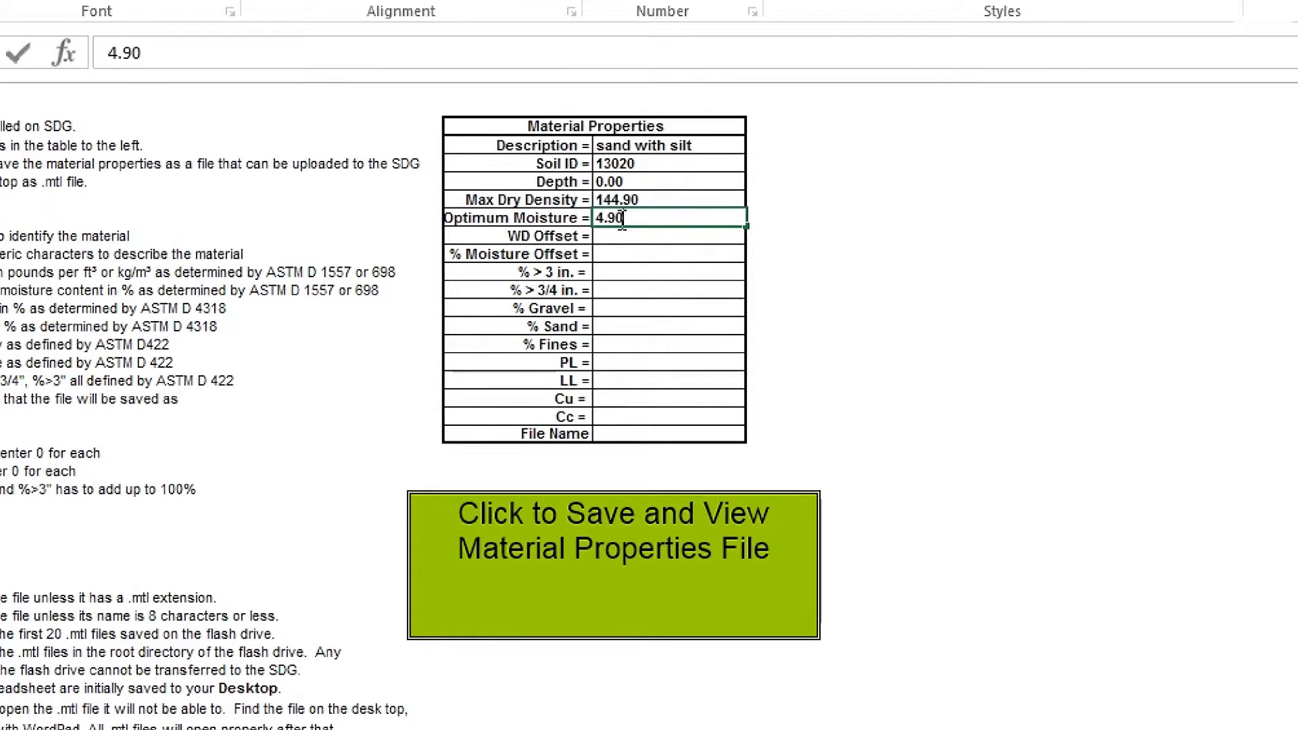
Step: Set both the WD Offset and the % Moisture Offset of the material to 0
click(639, 237)
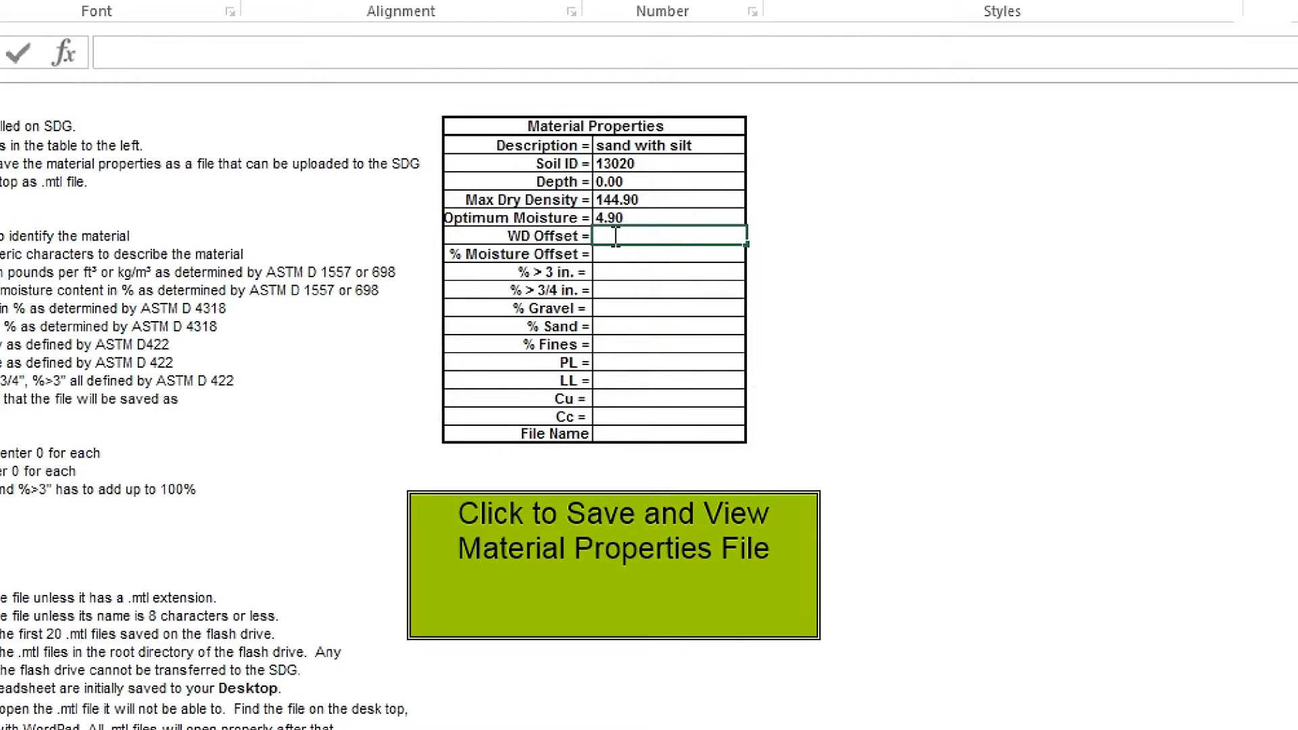
text(0)
click(616, 255)
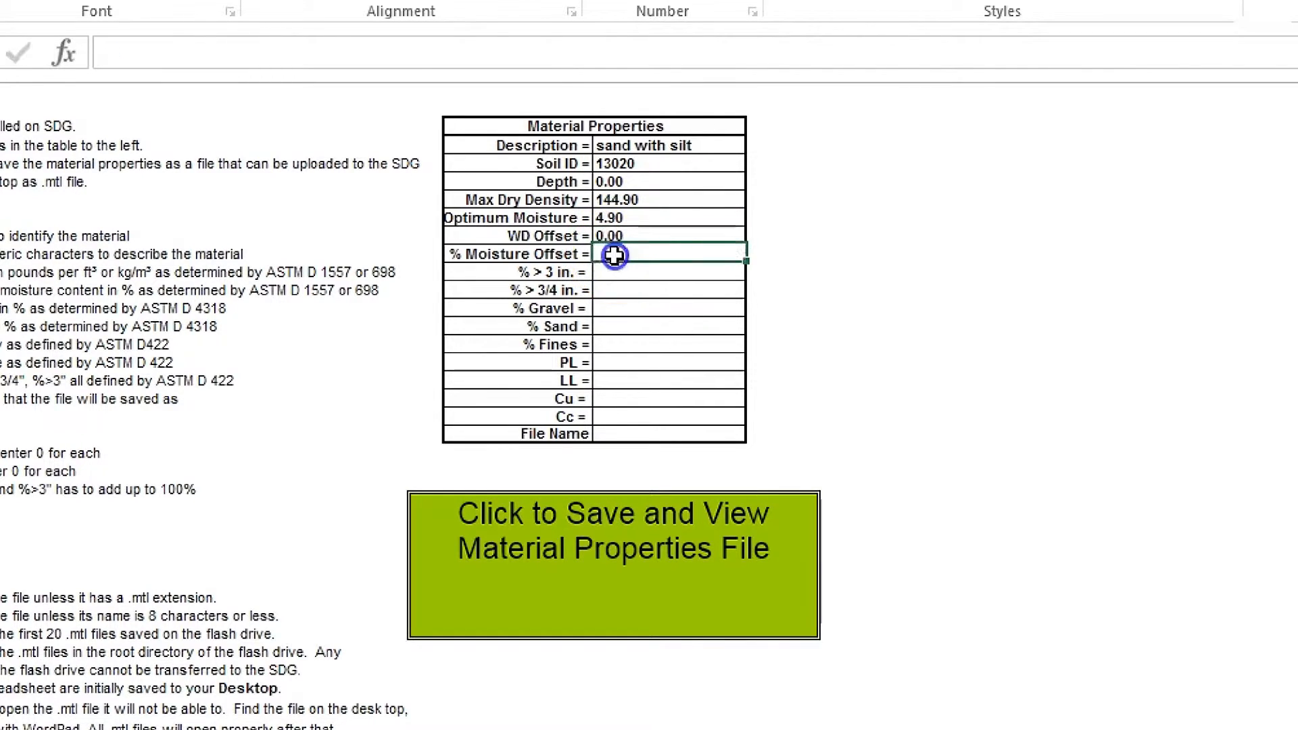
text(0)
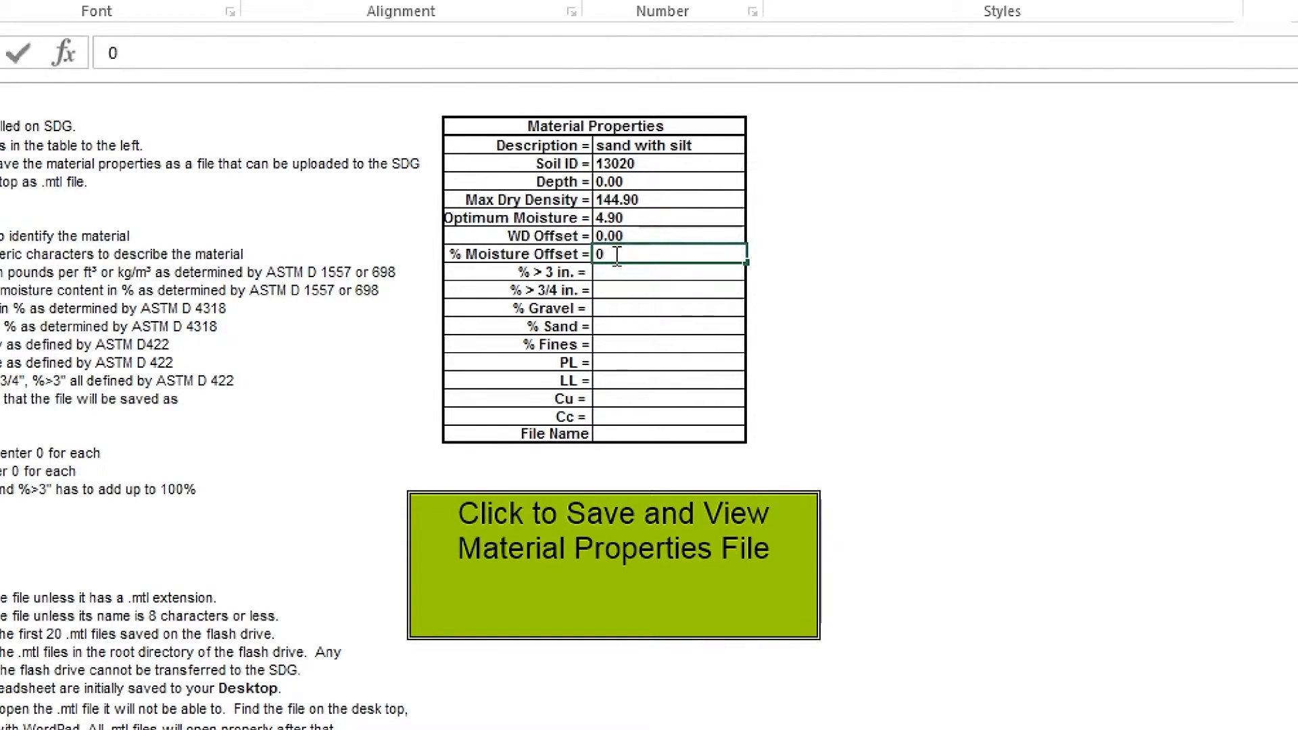
Step: Enter the oversize fractions: 0 for % > 3 in. and 16.60 for % > 3/4 in
click(616, 272)
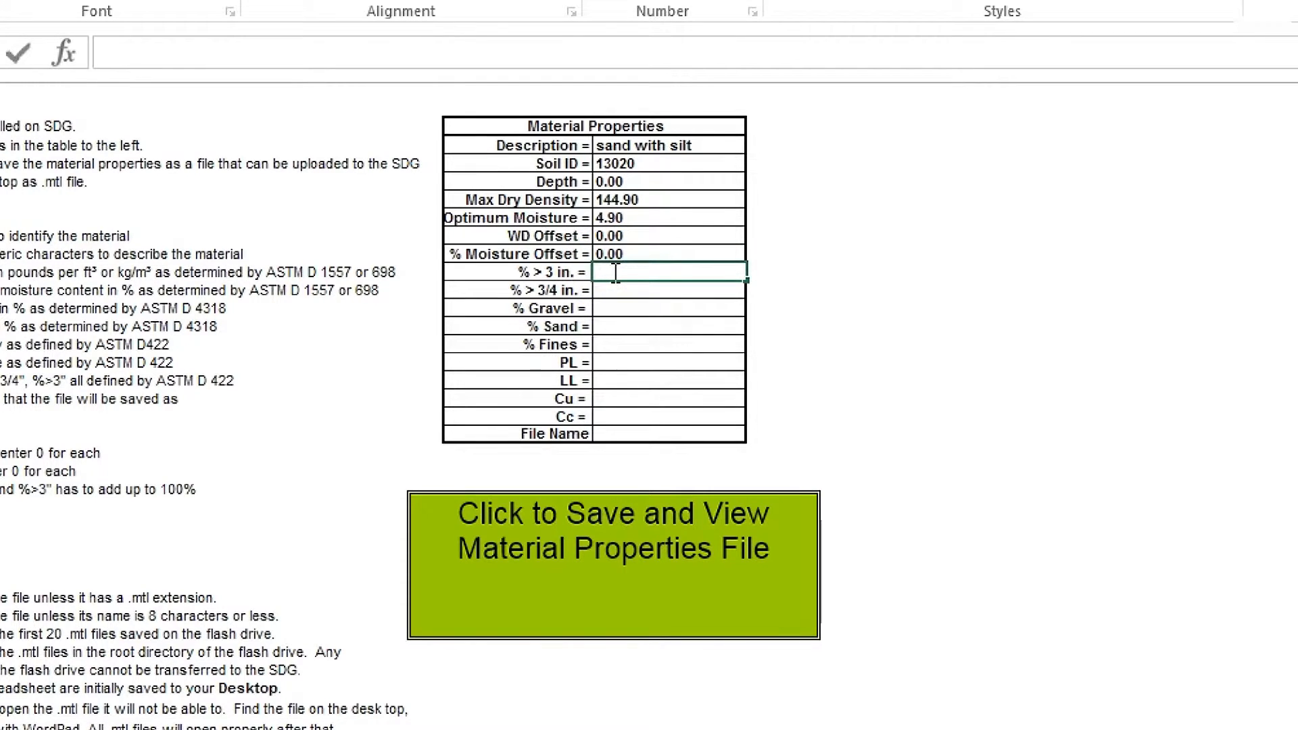
text(0)
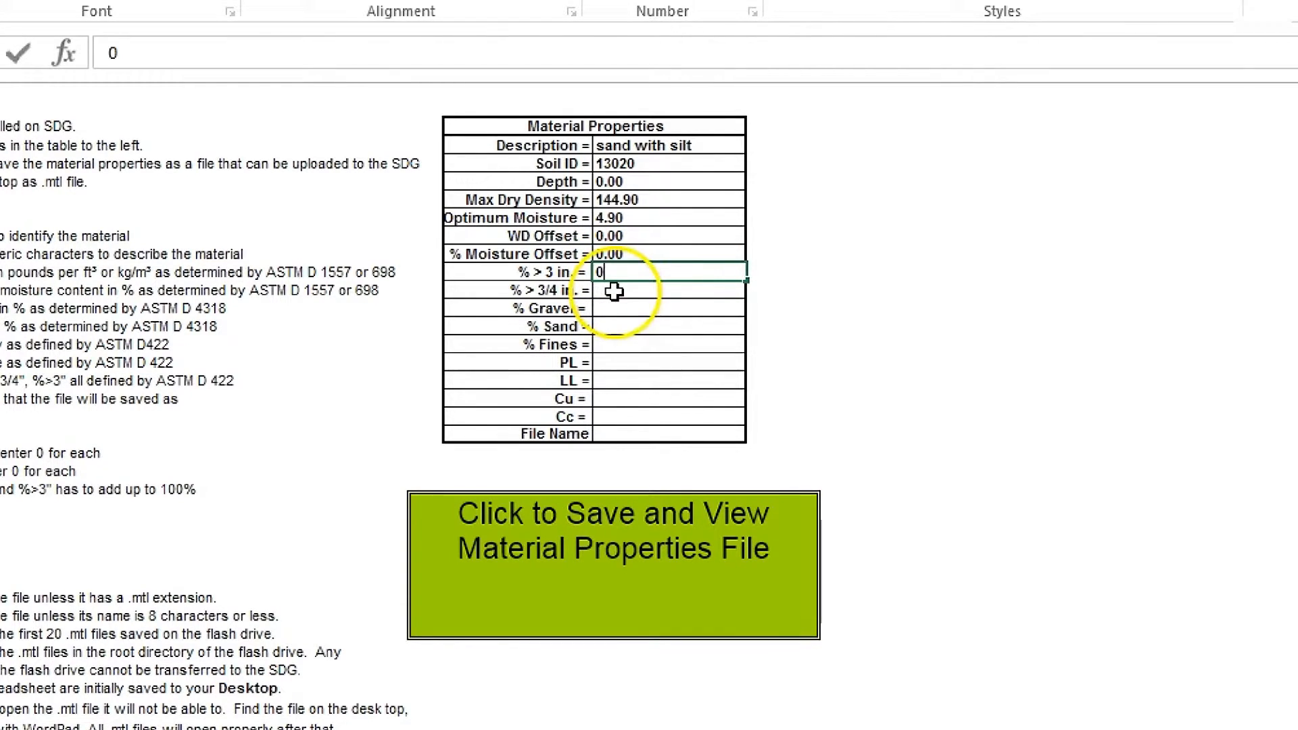
click(617, 291)
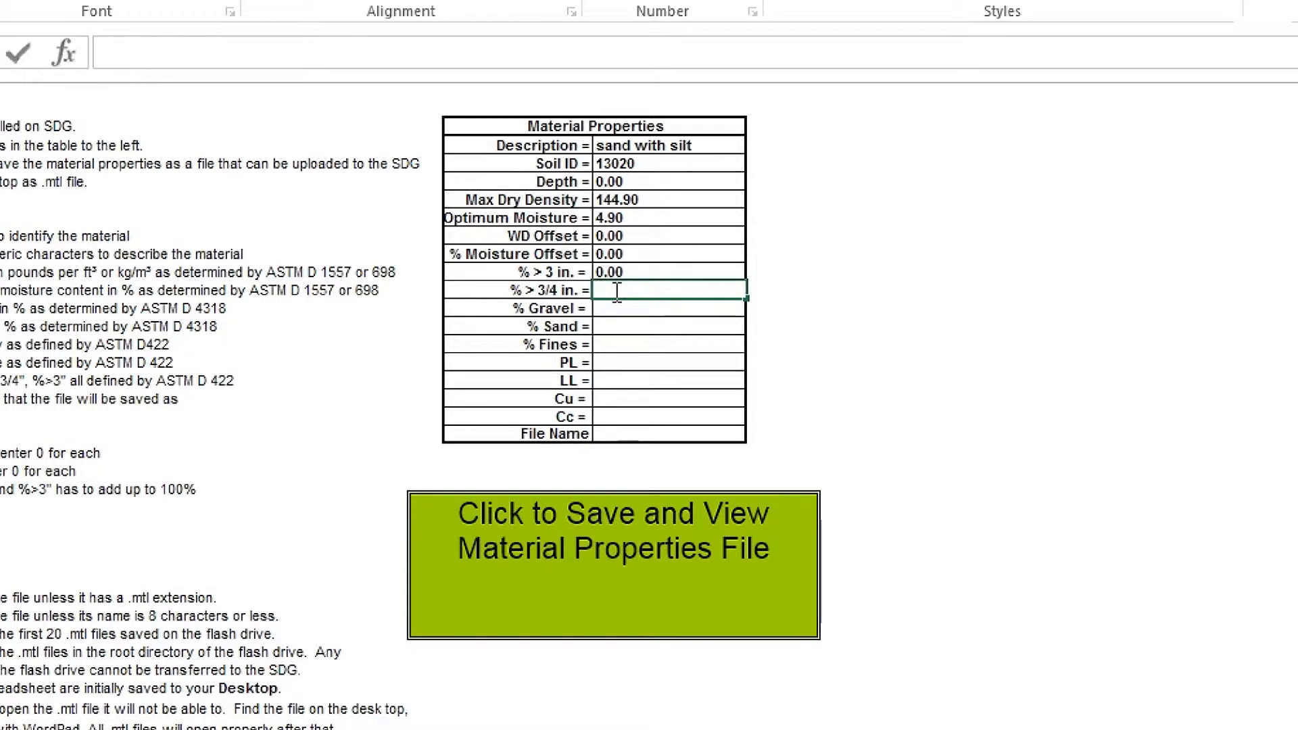
text(16.60)
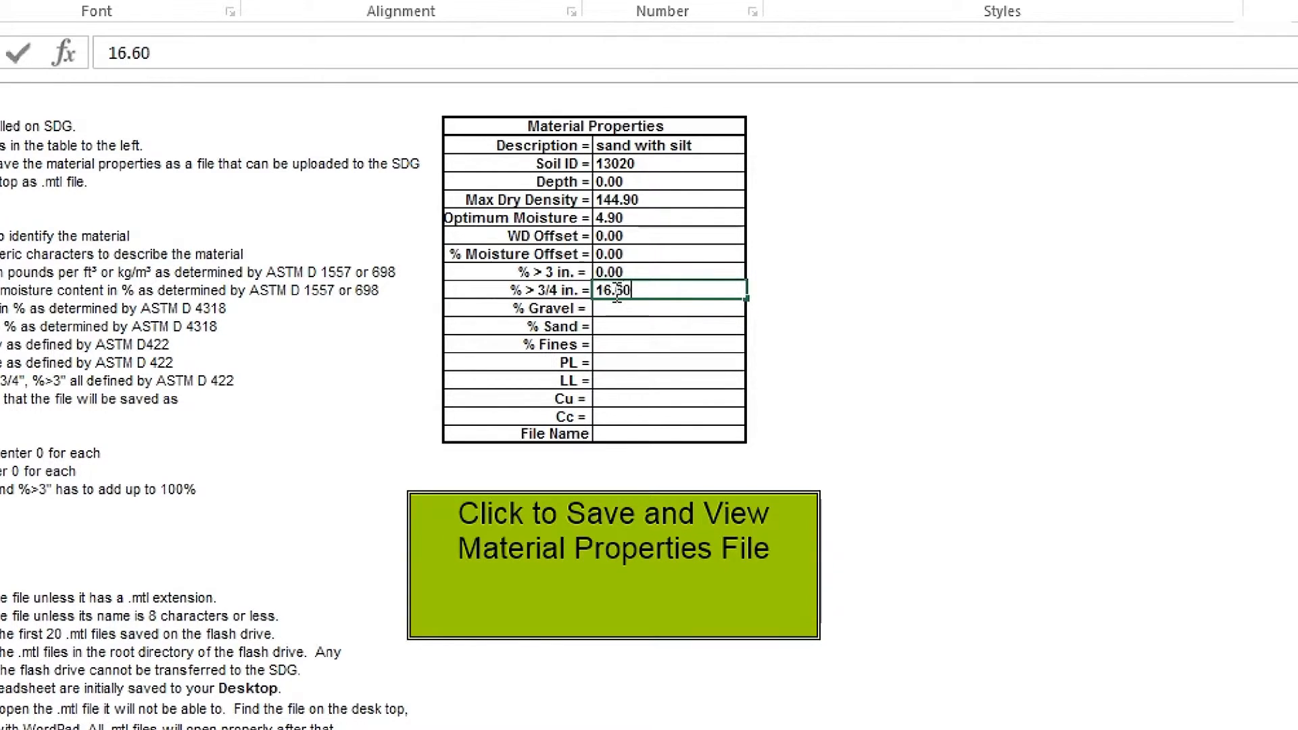
Step: Enter the gradation values: 31.60 for % Gravel, 57.90 for % Sand and 10.50 for % Fines
click(617, 308)
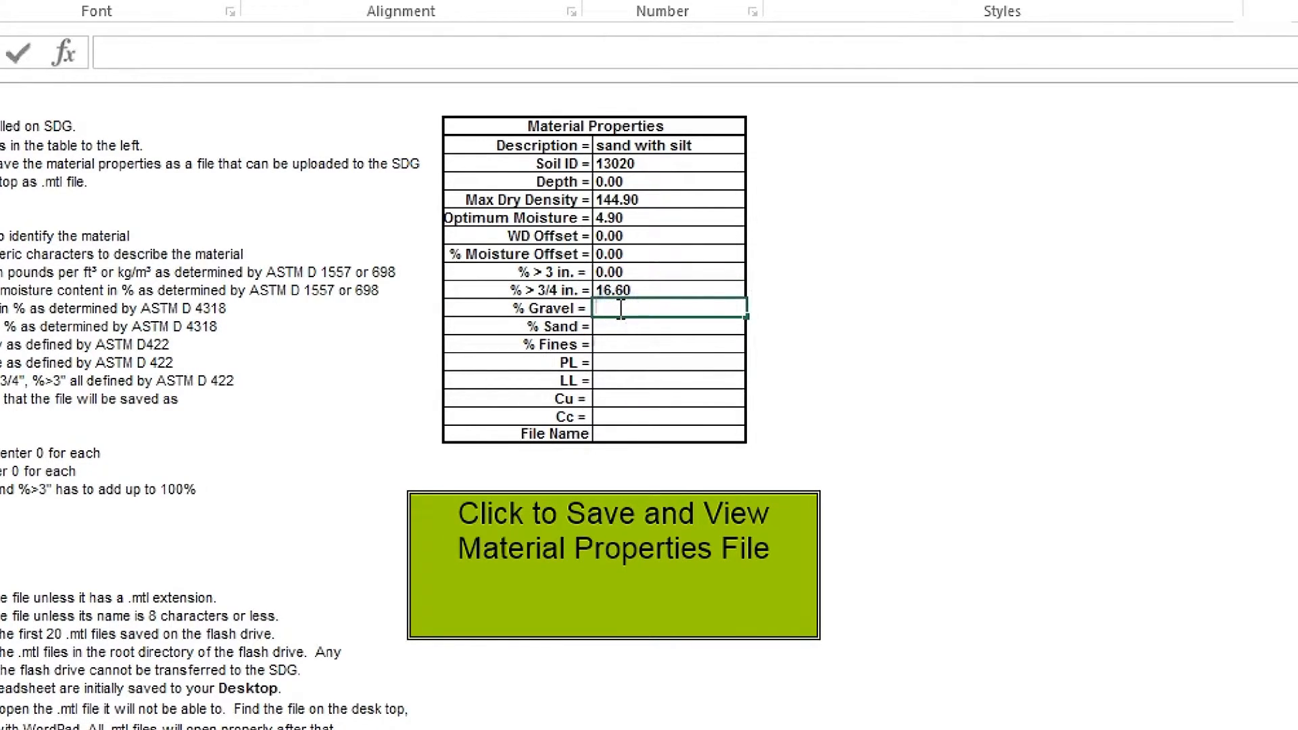
text(31.60)
click(620, 326)
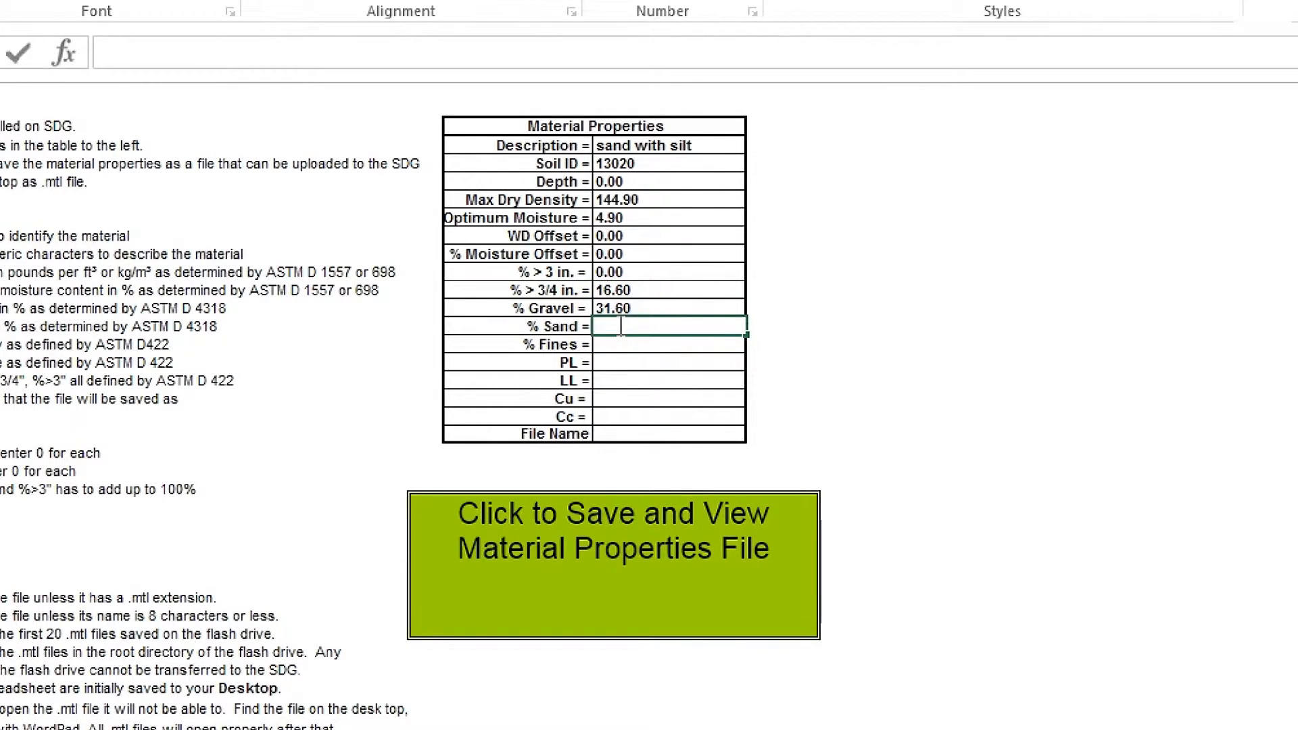
text(57.90)
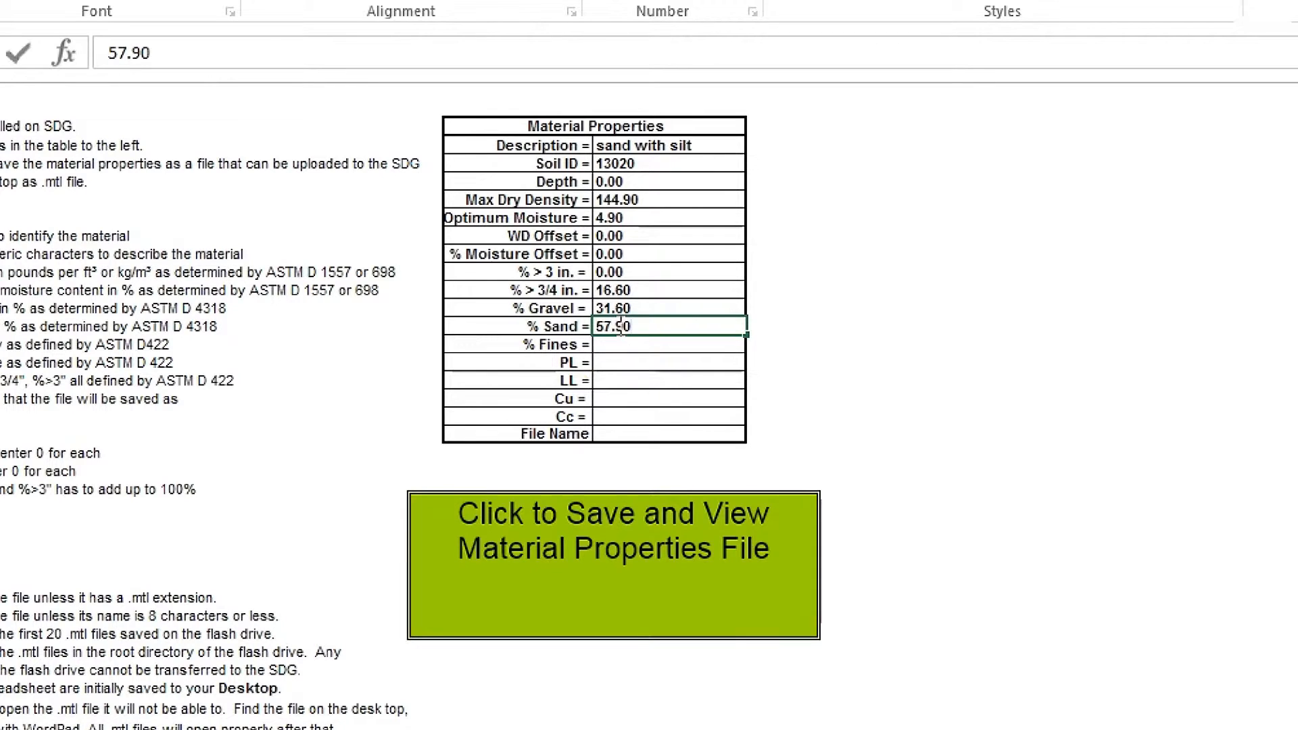
click(616, 345)
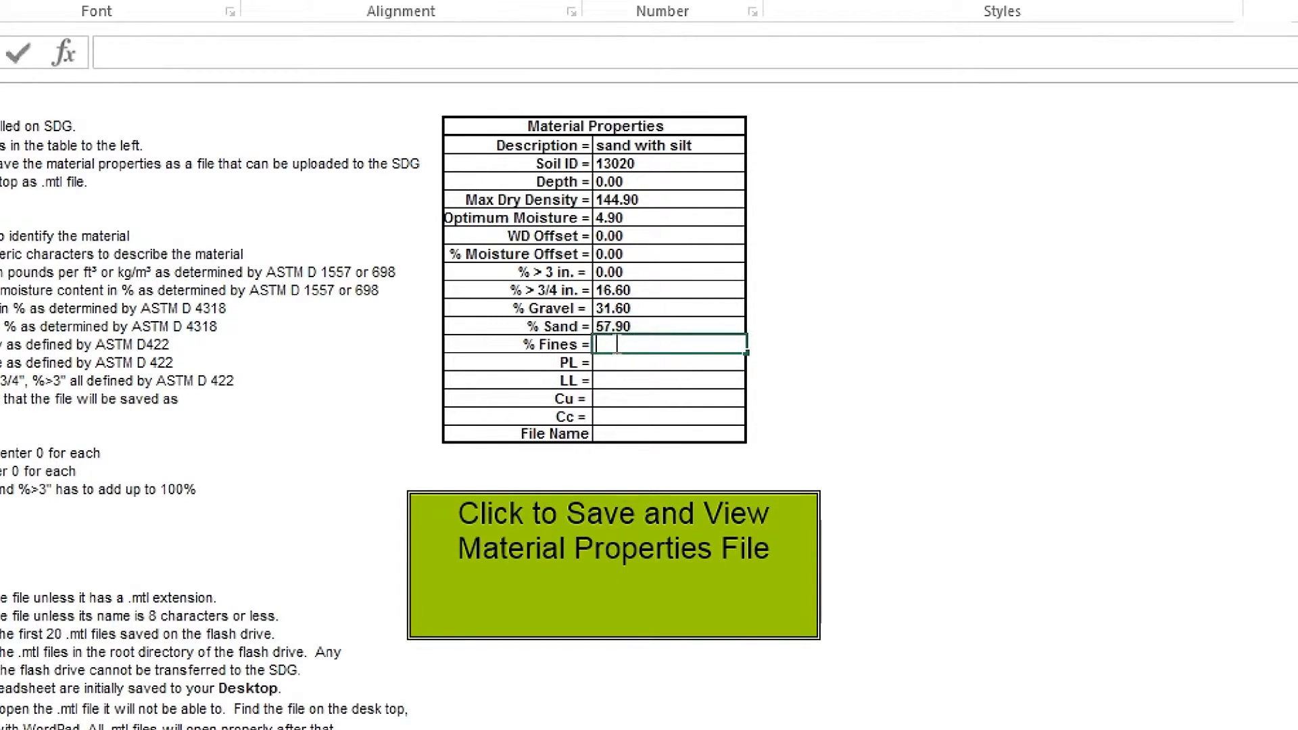
text(10.50)
Step: Enter 0 for the material's PL, LL, Cu and Cc values
click(612, 361)
text(0)
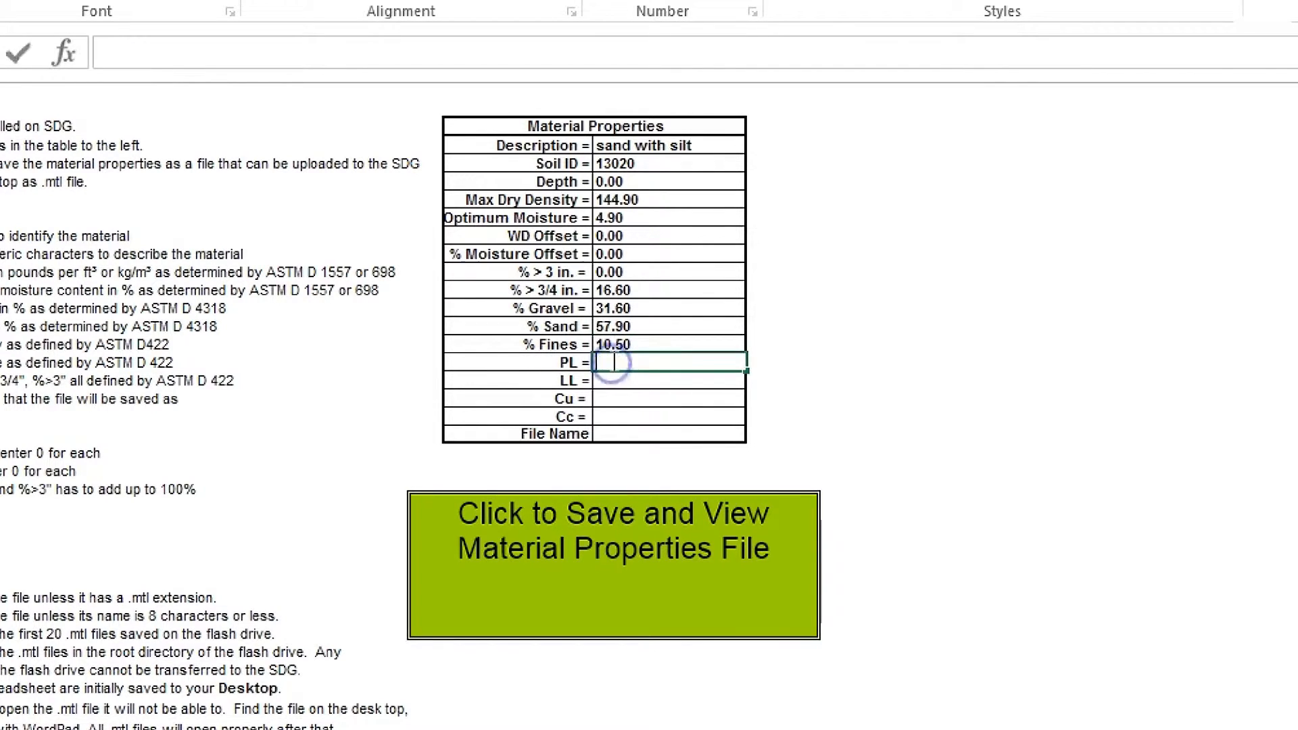
click(618, 381)
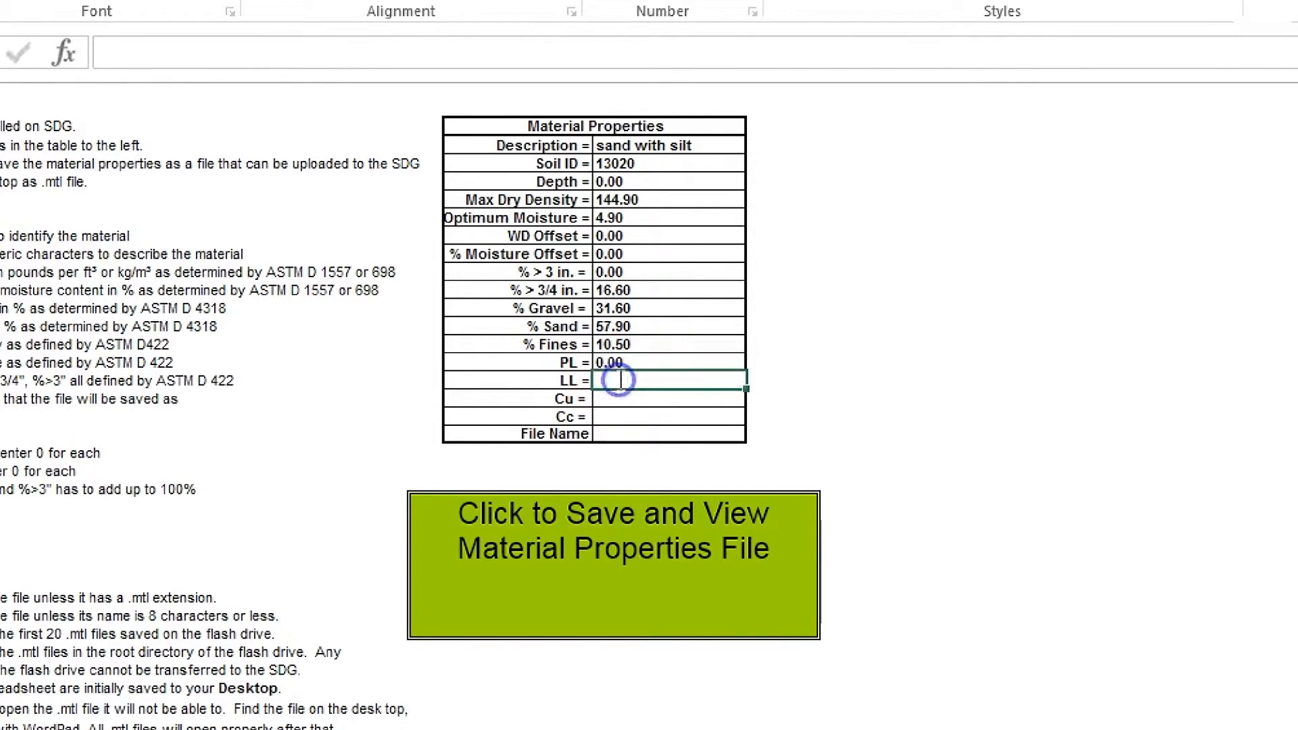
text(0)
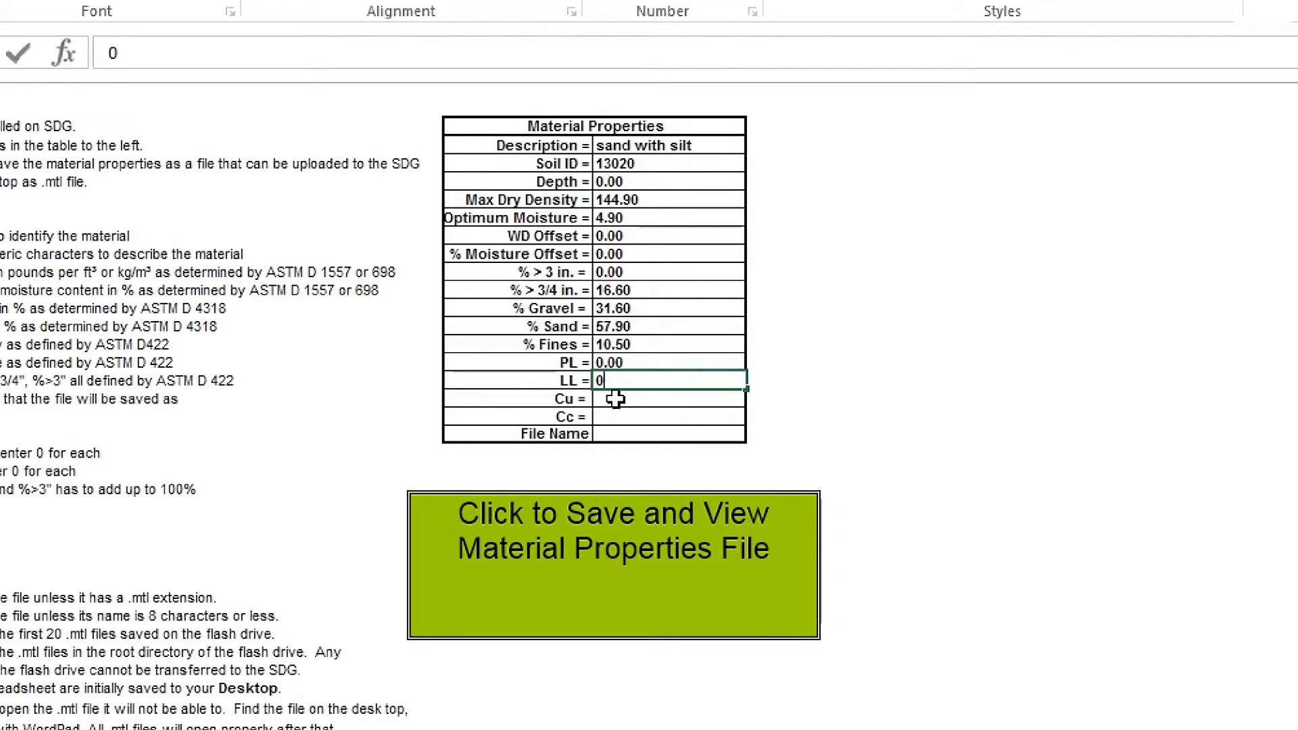
click(614, 399)
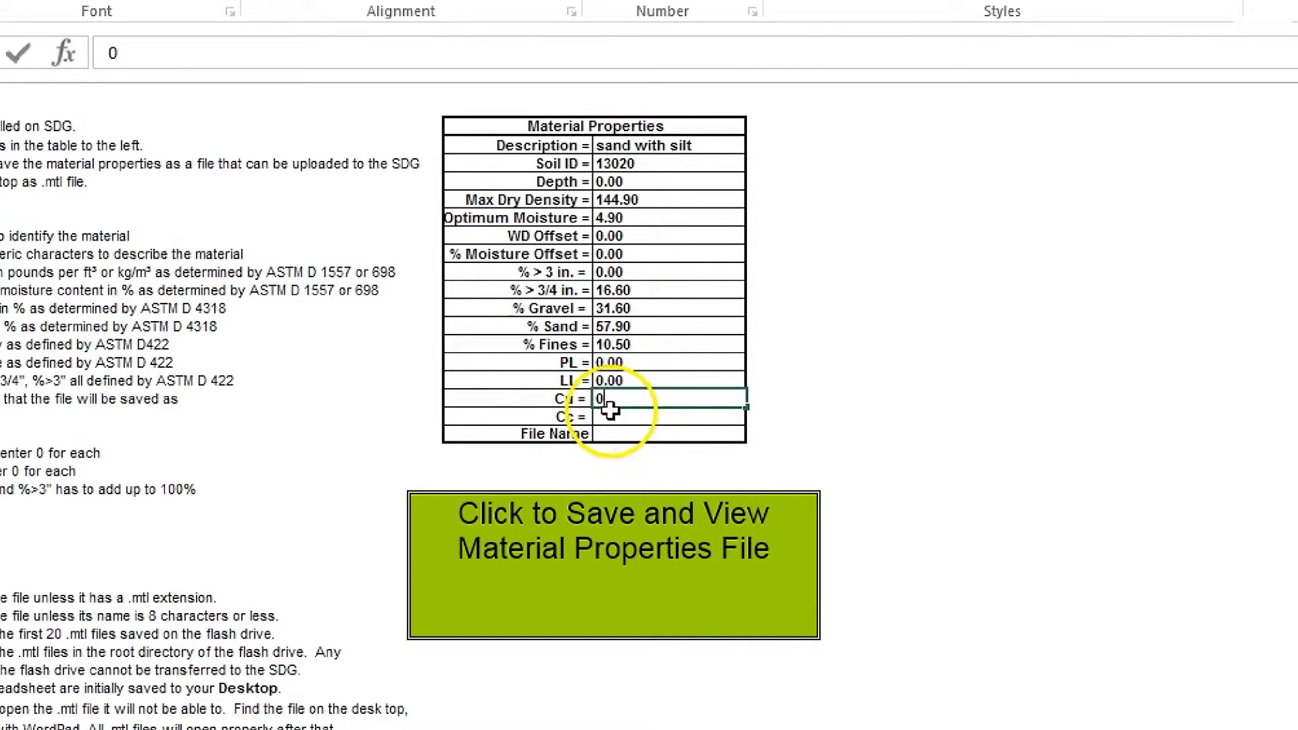
click(611, 416)
text(0)
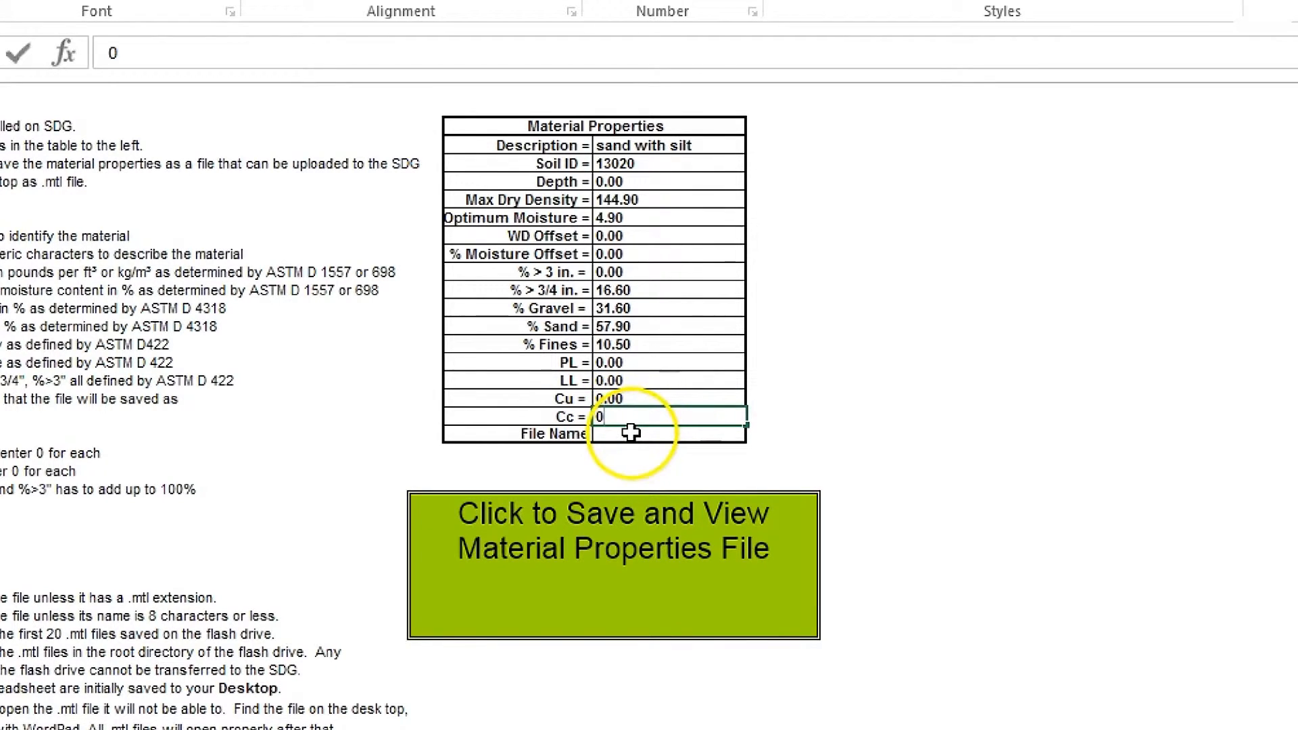
Step: Set the File Name of the material properties table to demofile
click(631, 433)
double_click(631, 433)
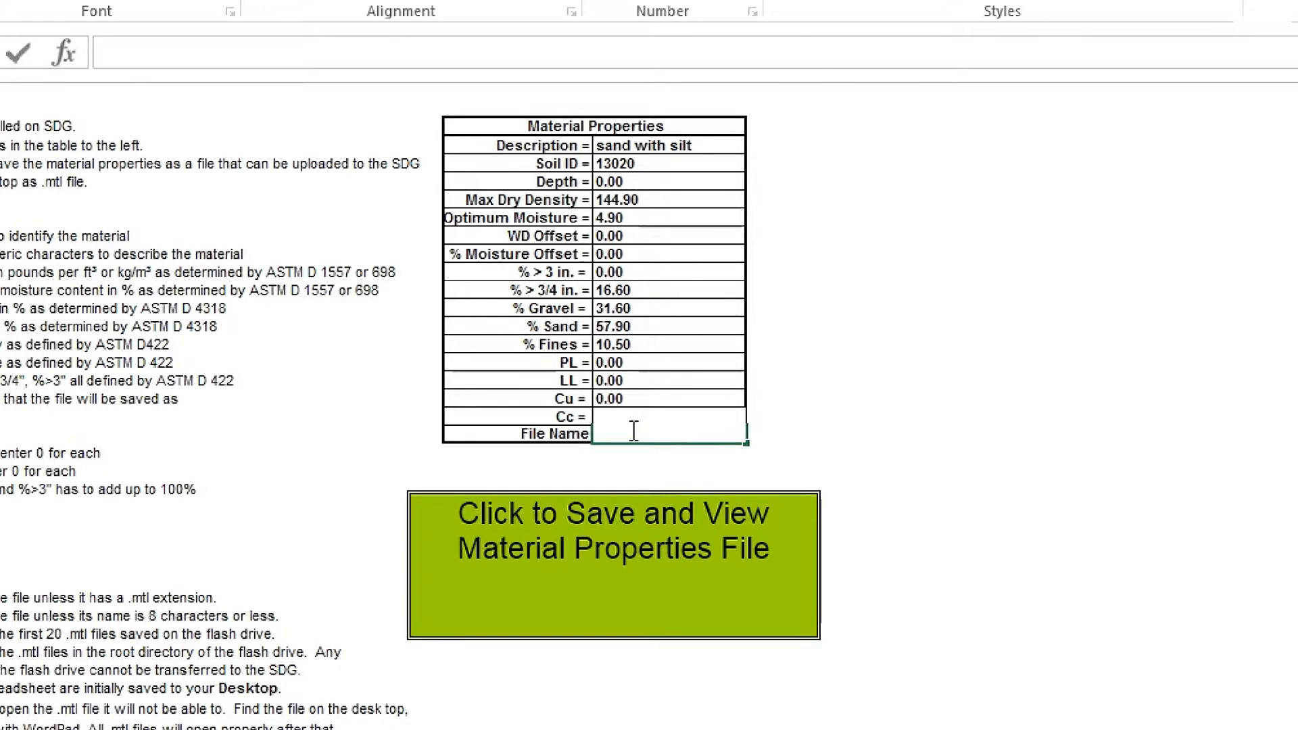
text(demofile)
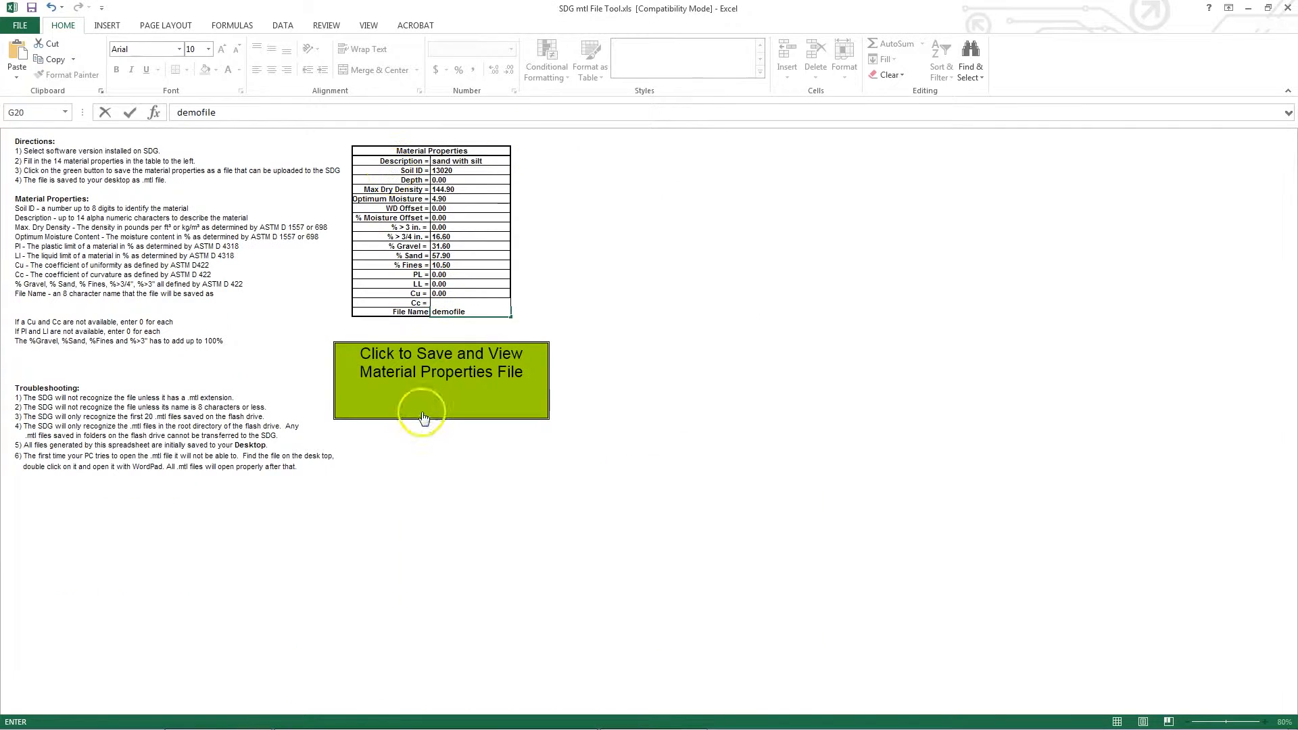
Step: Save the material properties as an .mtl file, allow it to open for viewing, and close it again
click(426, 392)
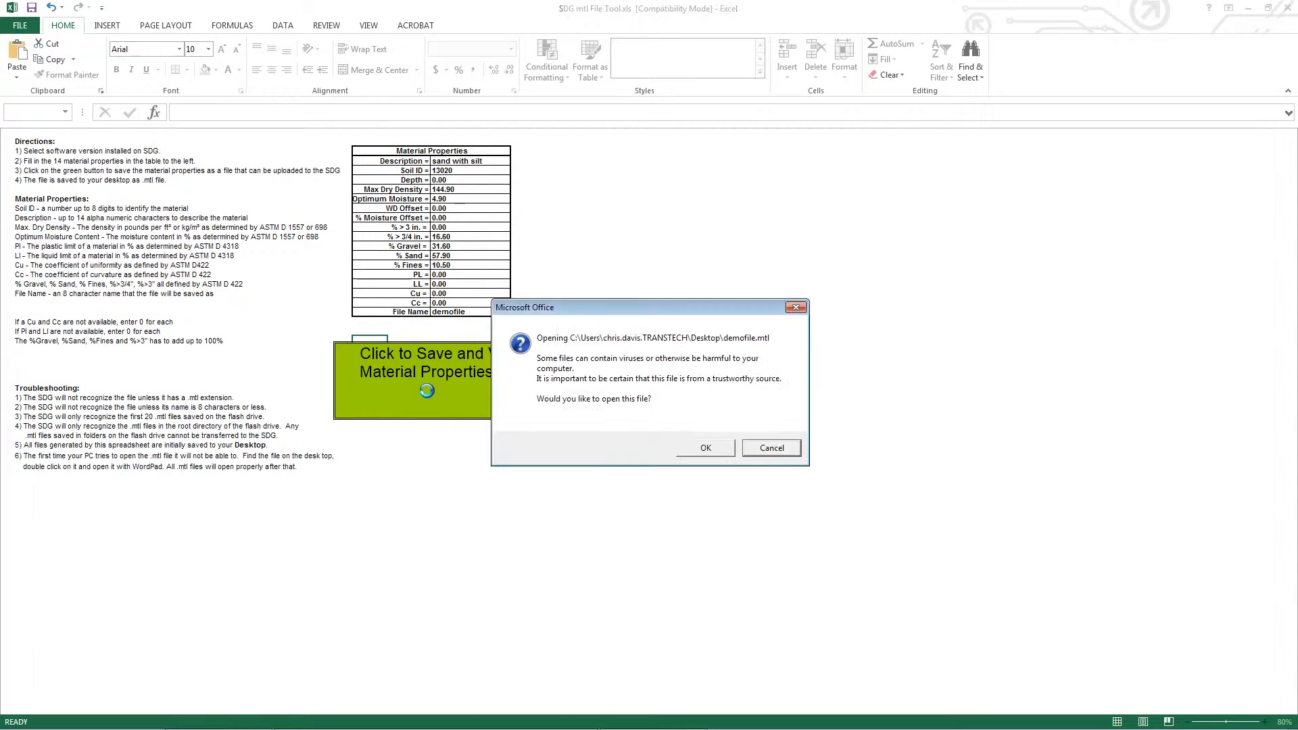
click(707, 449)
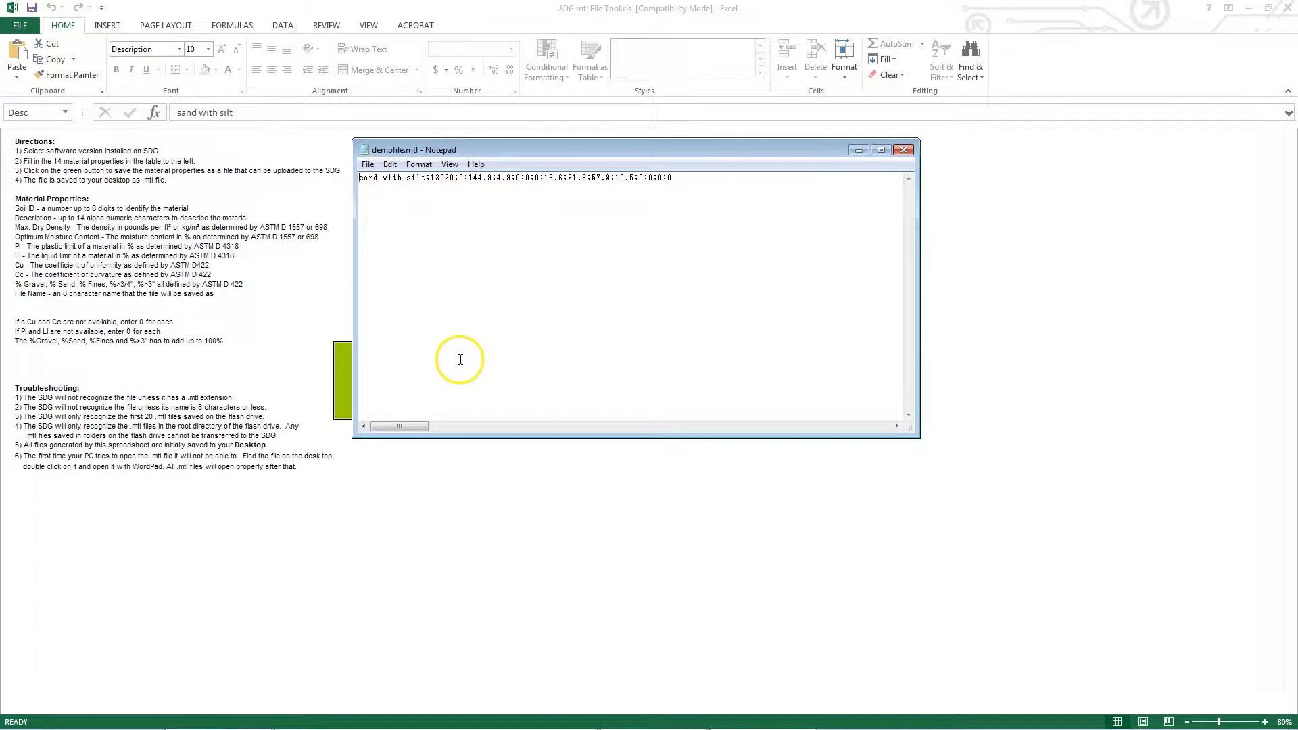
click(904, 150)
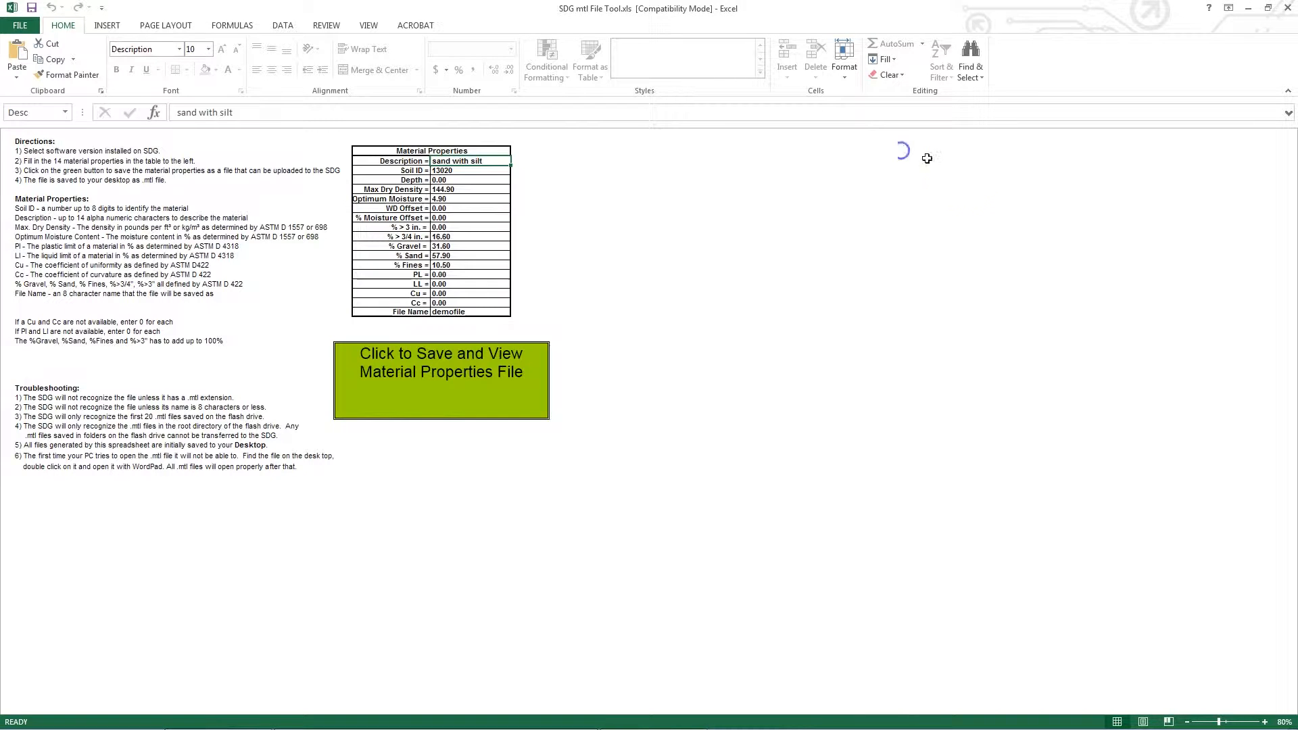
Step: Minimize the spreadsheet and move demofile.mtl to an open area of the desktop, away from the other icons
click(1252, 11)
click(22, 154)
drag(23, 154, 485, 192)
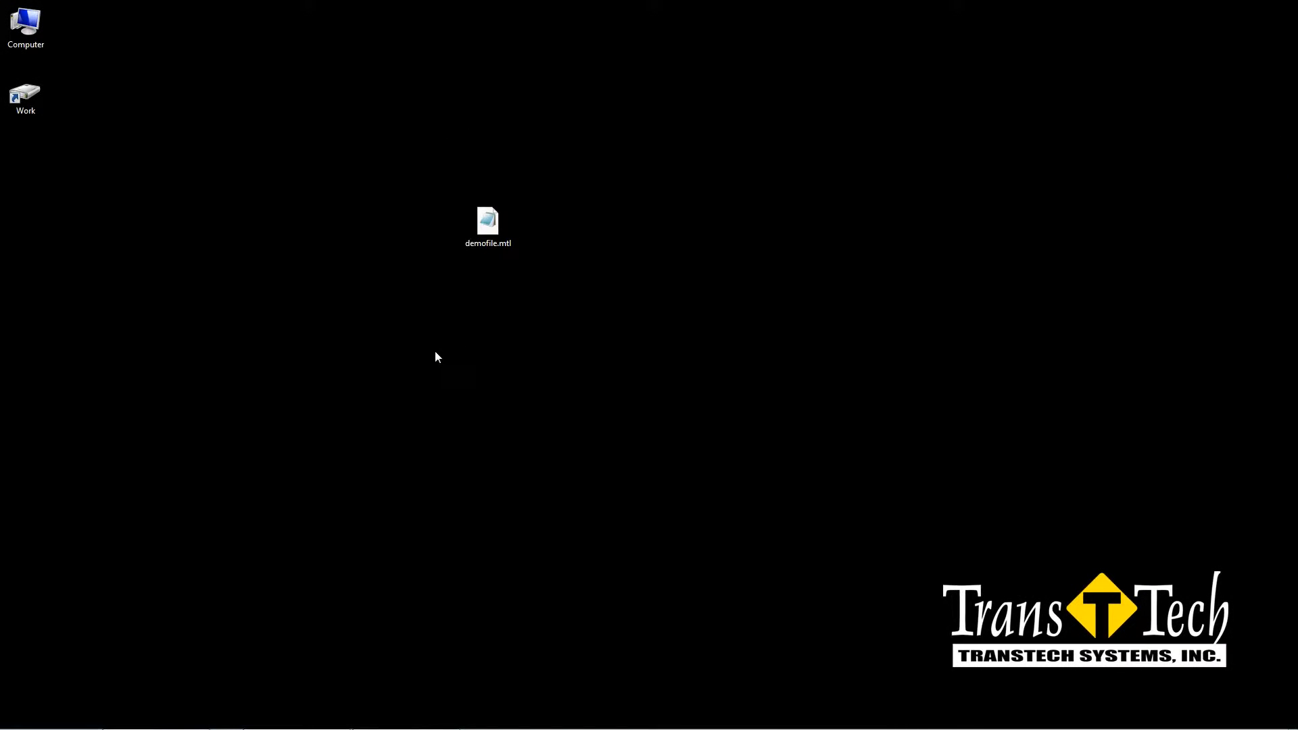
click(484, 224)
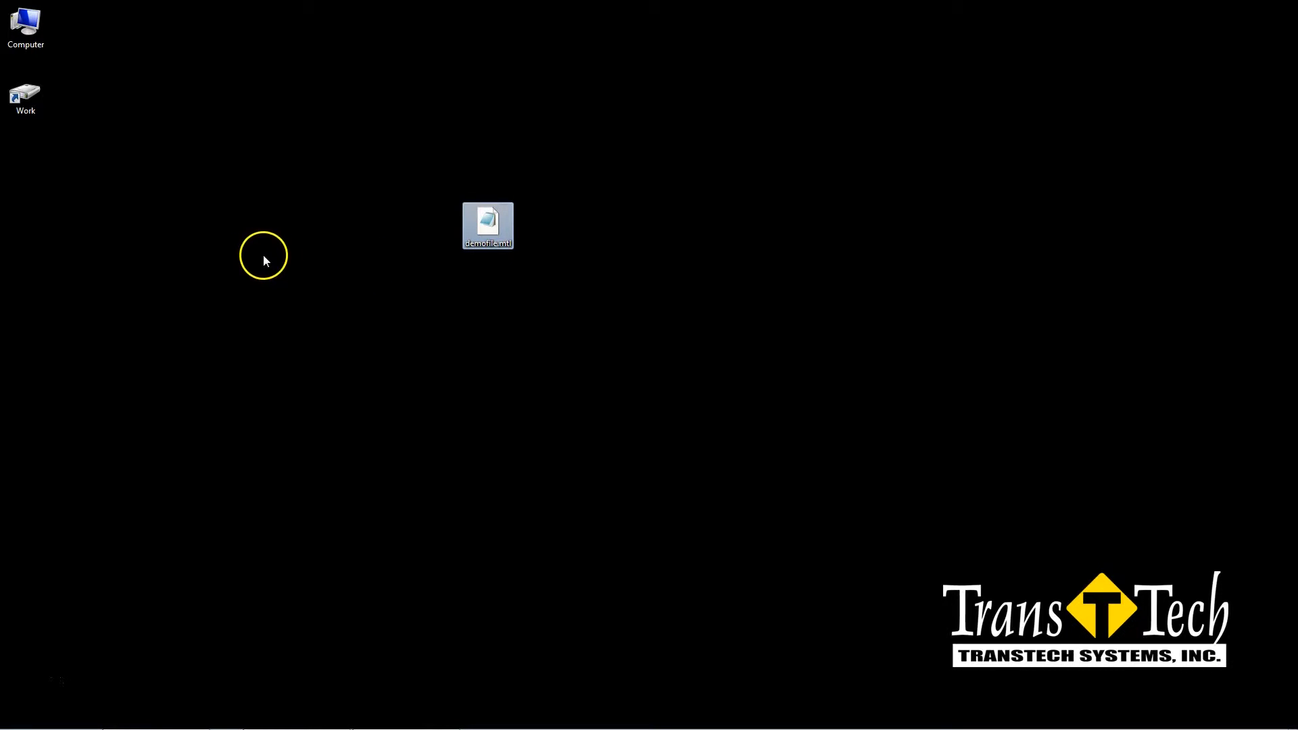
Step: Copy demofile.mtl from the desktop to the root directory of the TRANSTECH (L:) flash drive and close the drive's window
double_click(28, 32)
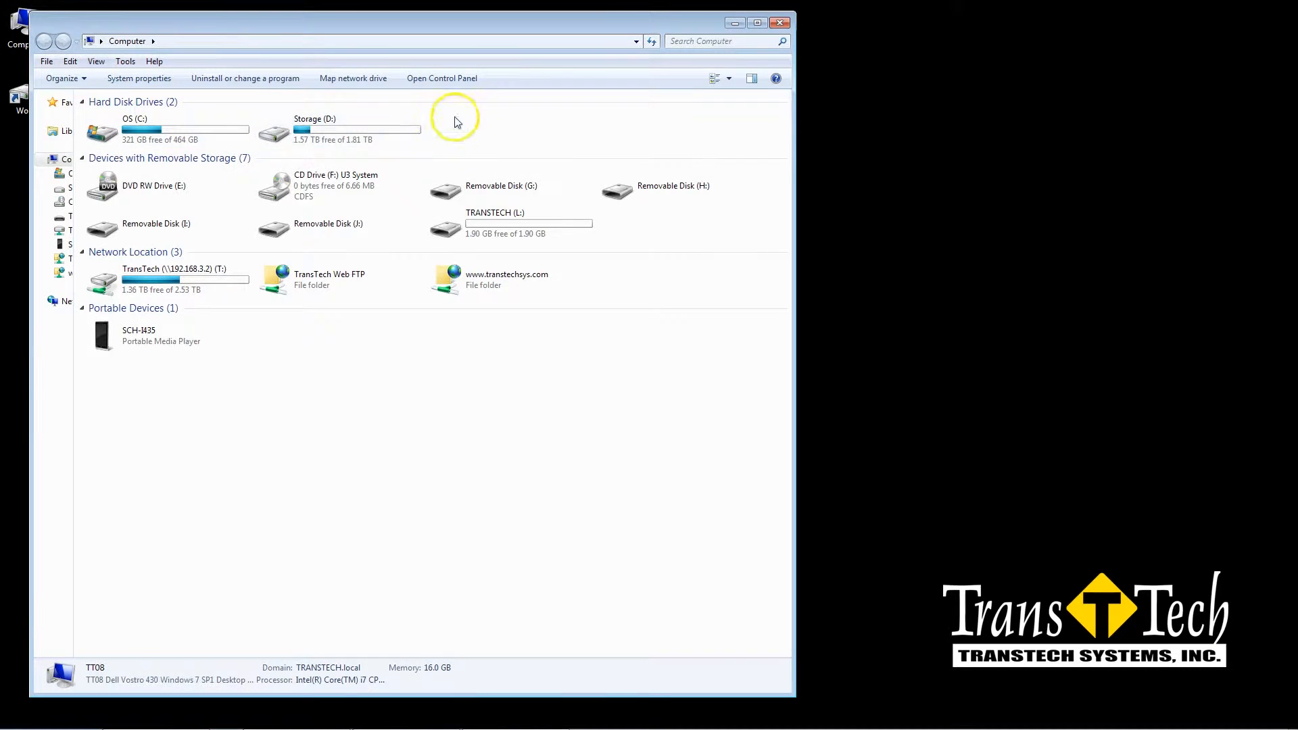
double_click(490, 226)
drag(578, 25, 210, 31)
drag(487, 226, 171, 225)
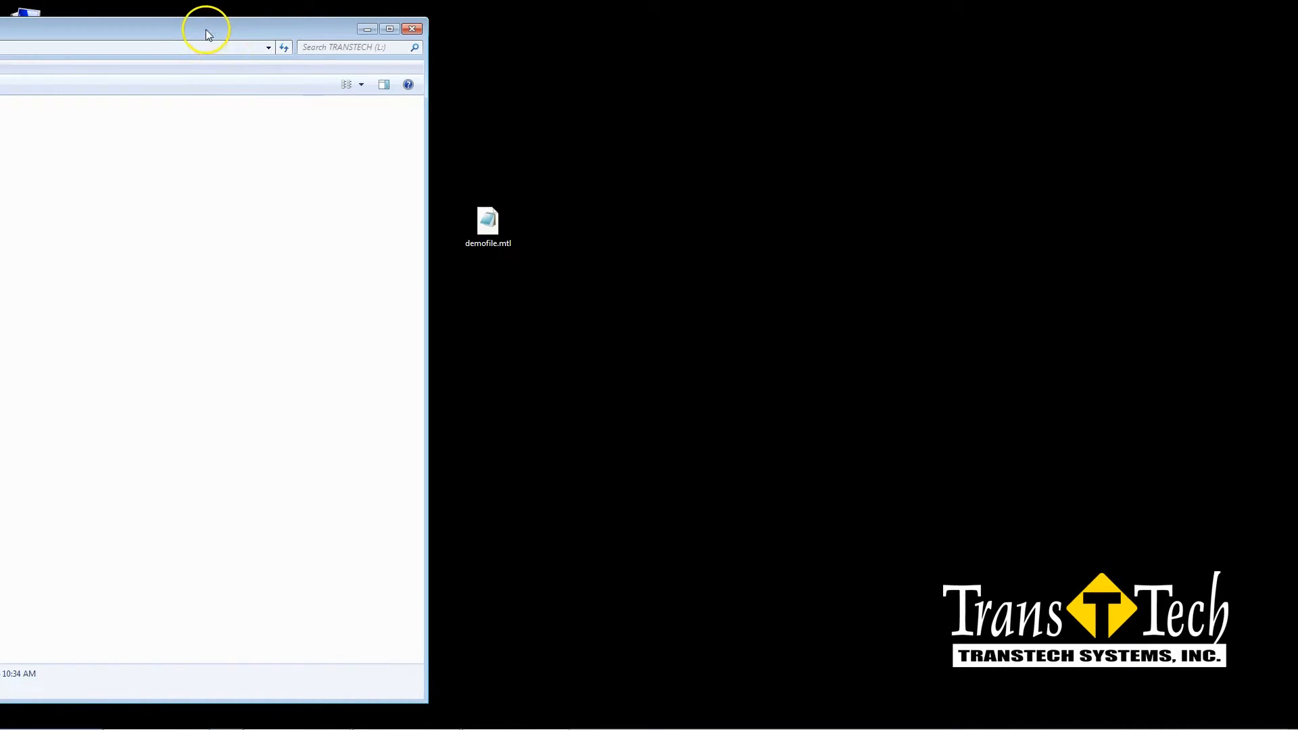
drag(205, 34, 535, 29)
click(120, 190)
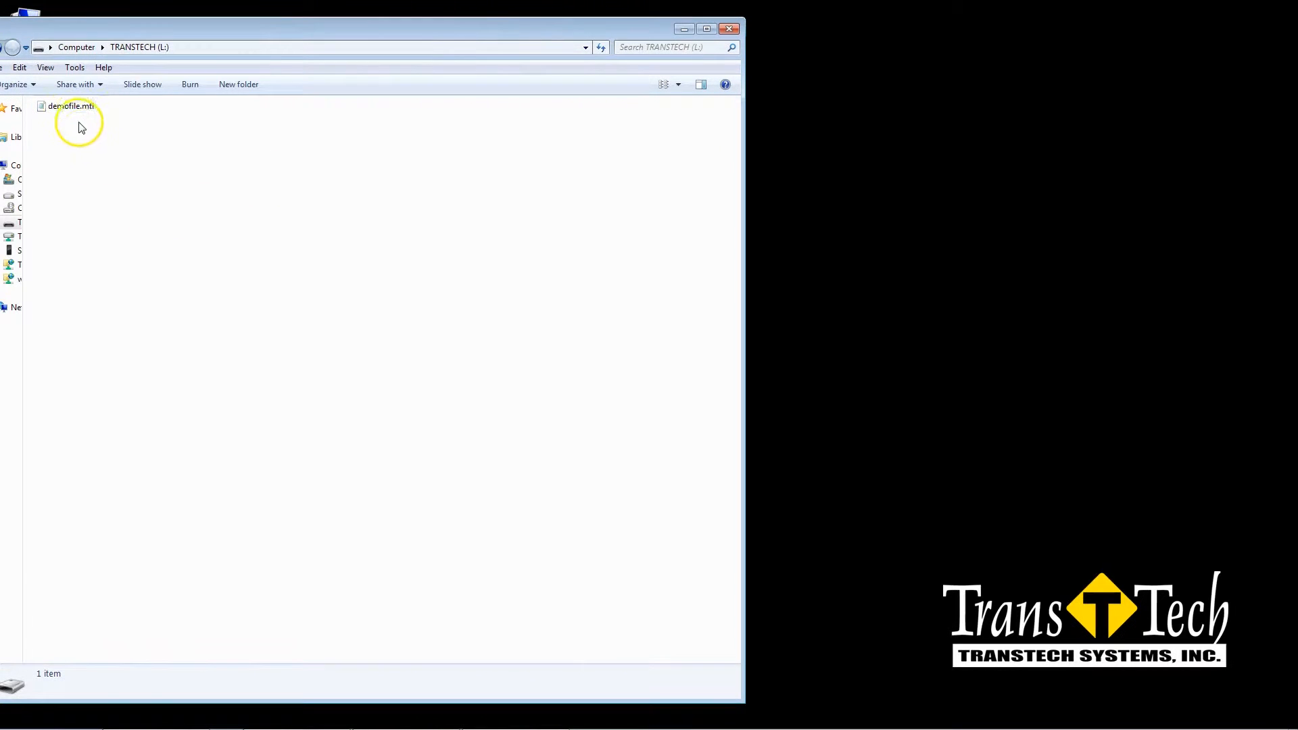
click(71, 109)
click(117, 186)
click(729, 29)
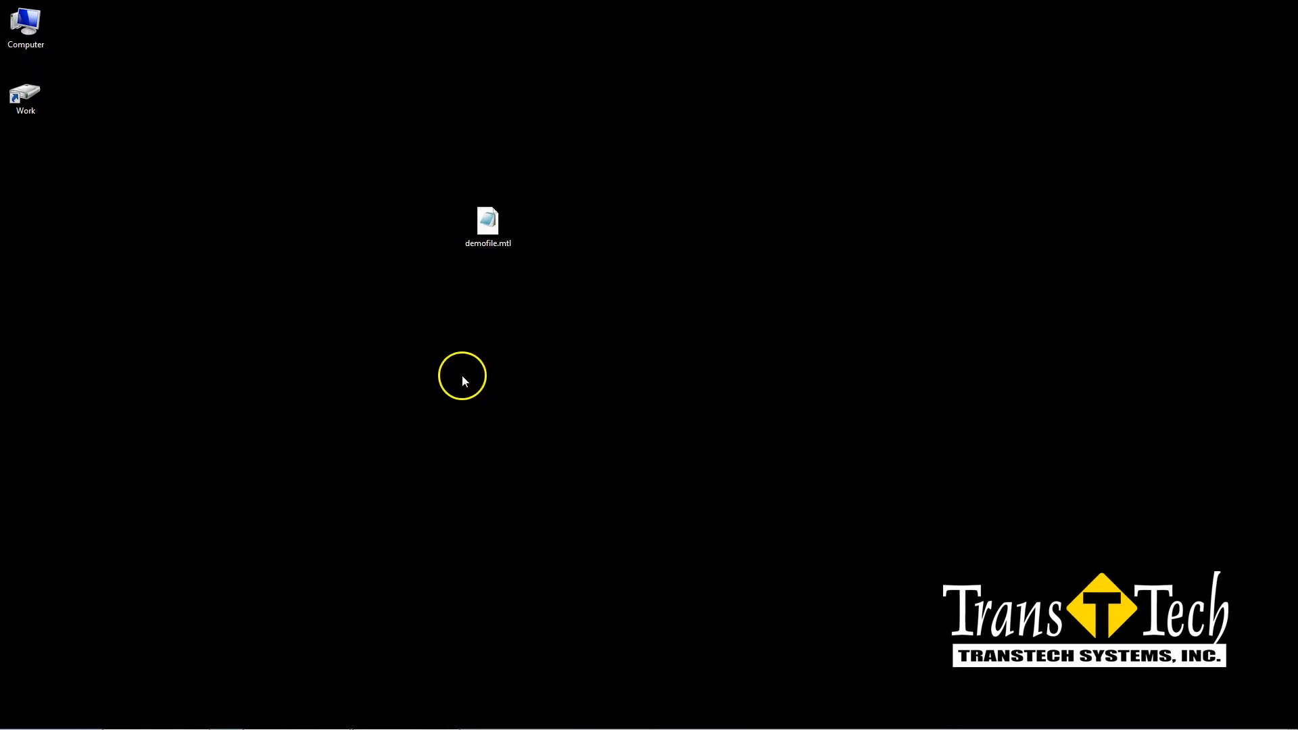